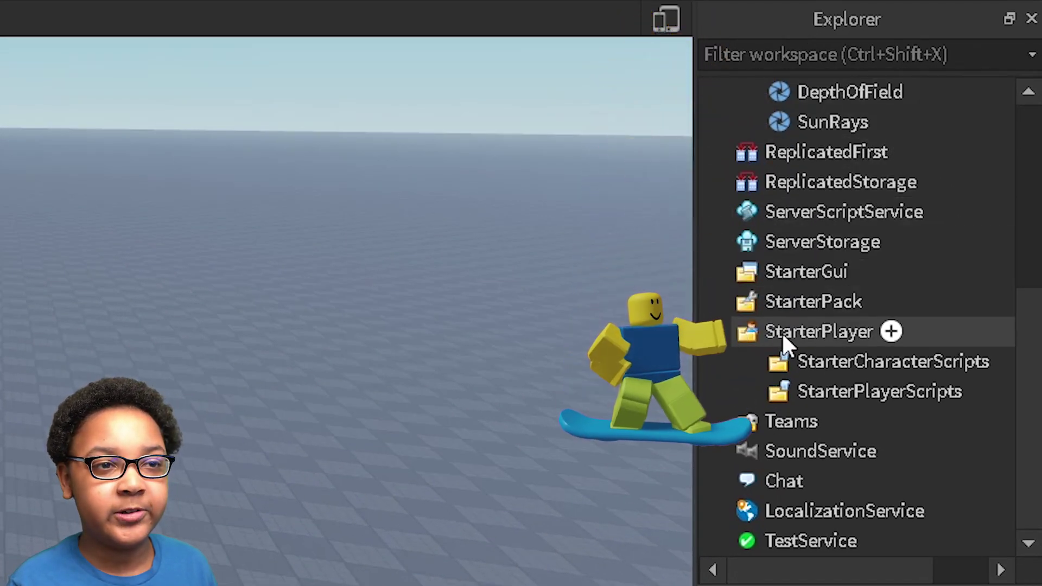
pyautogui.scroll(3, 781, 331)
pyautogui.scroll(2, 846, 287)
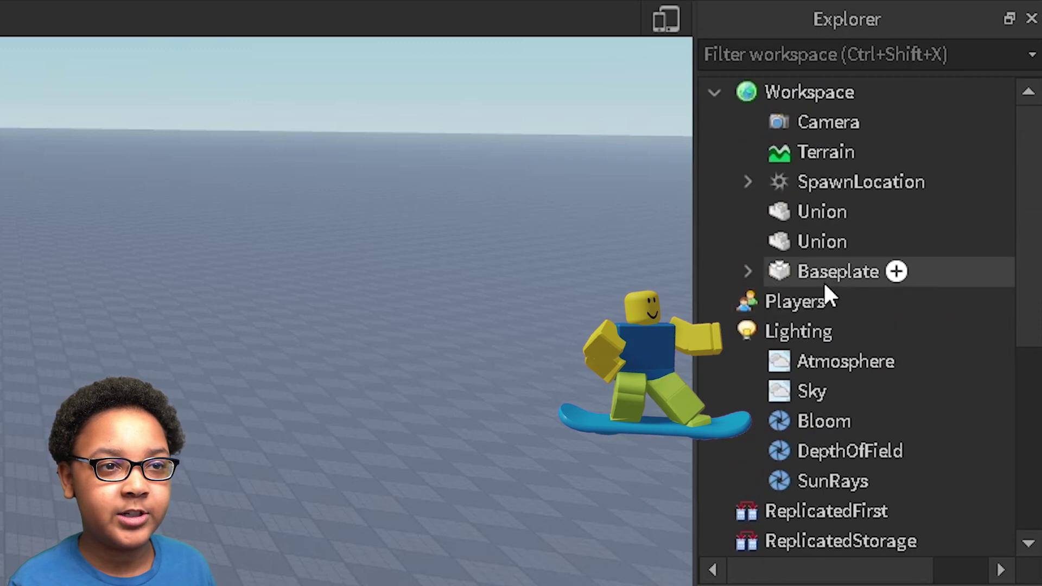
pyautogui.scroll(-3, 809, 496)
pyautogui.scroll(-2, 802, 516)
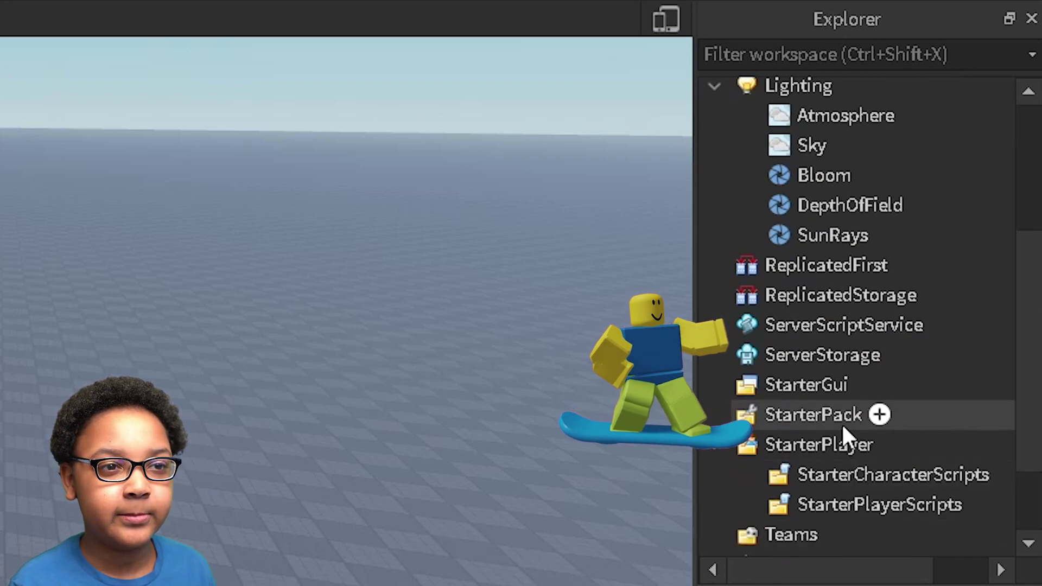
pyautogui.scroll(-2, 842, 422)
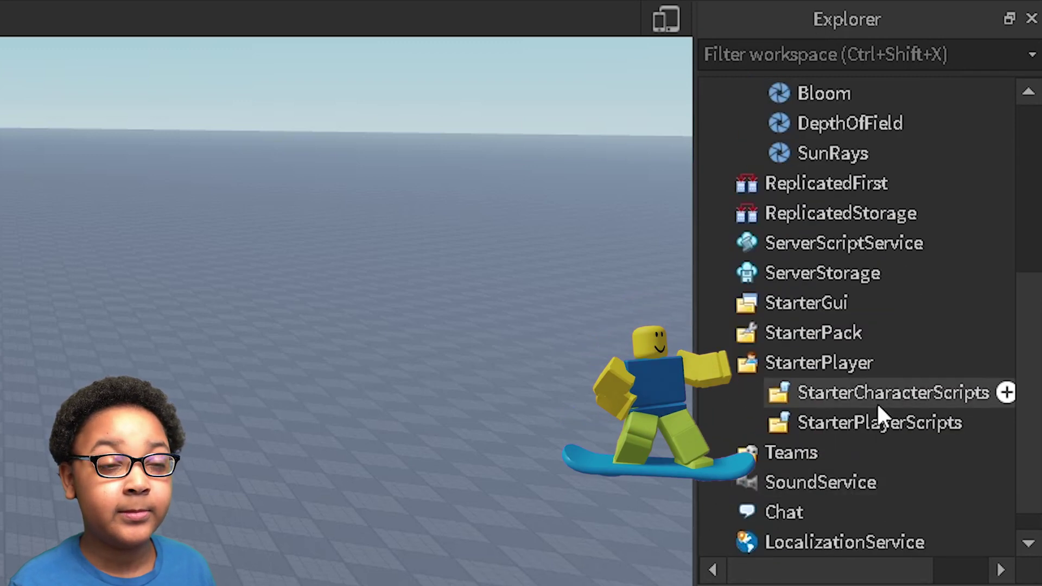
# Insert a LocalScript under StarterPlayer through Insert Object and the Object Browser
pyautogui.rightClick(801, 363)
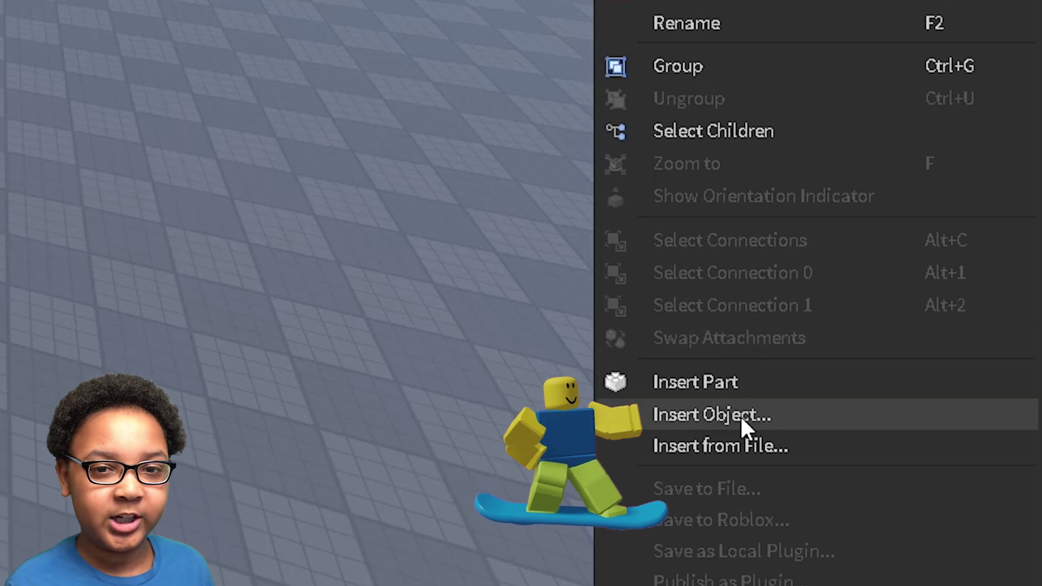
pyautogui.click(740, 415)
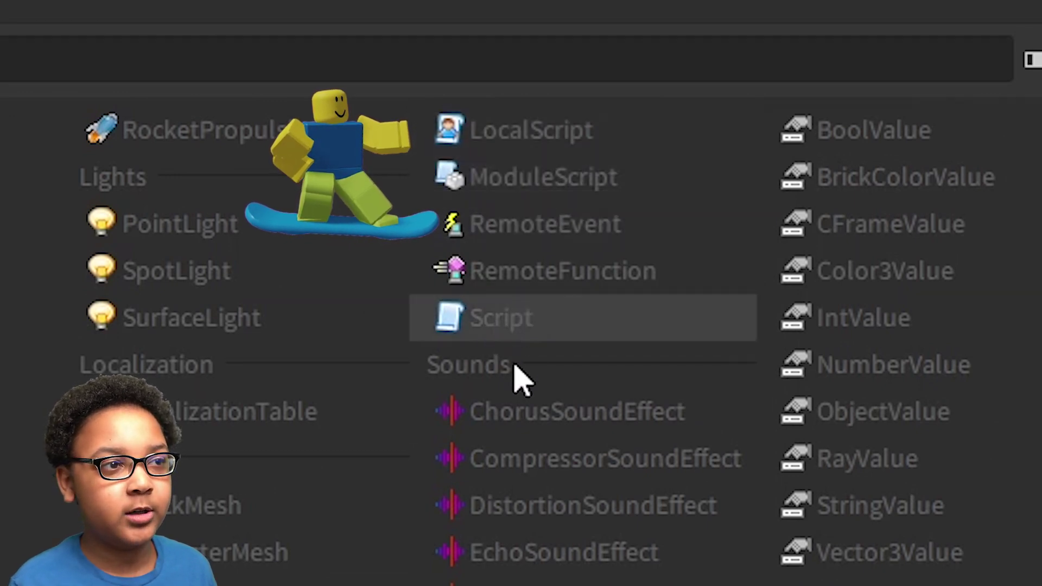
pyautogui.click(528, 132)
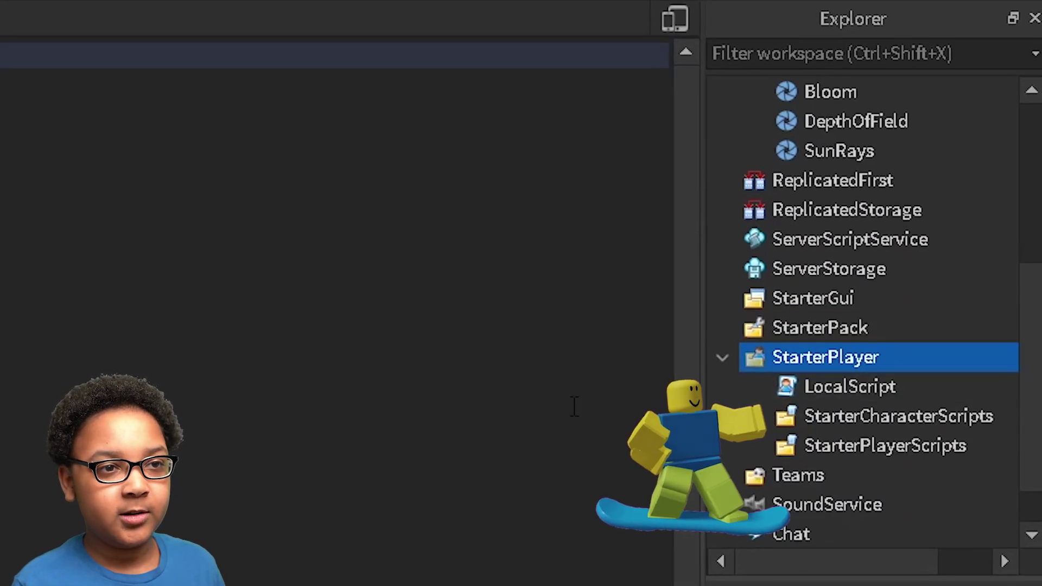
# Drag the LocalScript from StarterPlayer into the StarterCharacterScripts folder
pyautogui.click(822, 413)
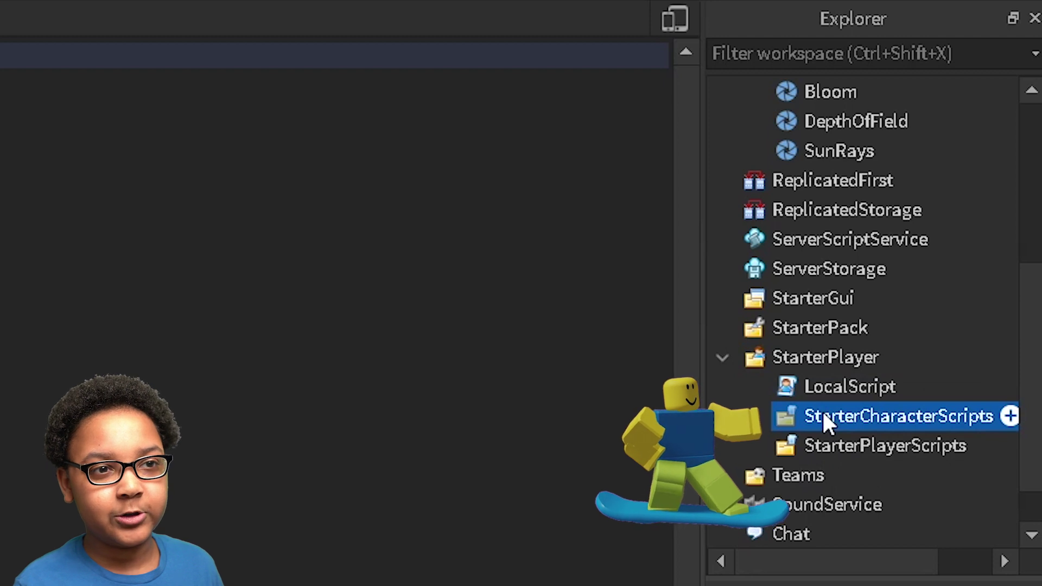
pyautogui.click(837, 448)
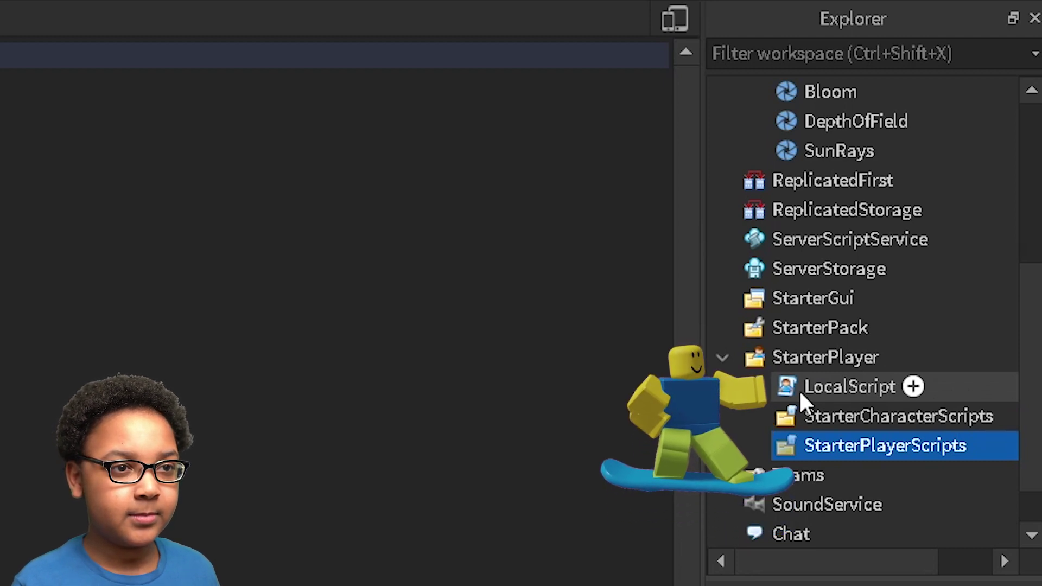
pyautogui.moveTo(798, 389); pyautogui.dragTo(797, 410)
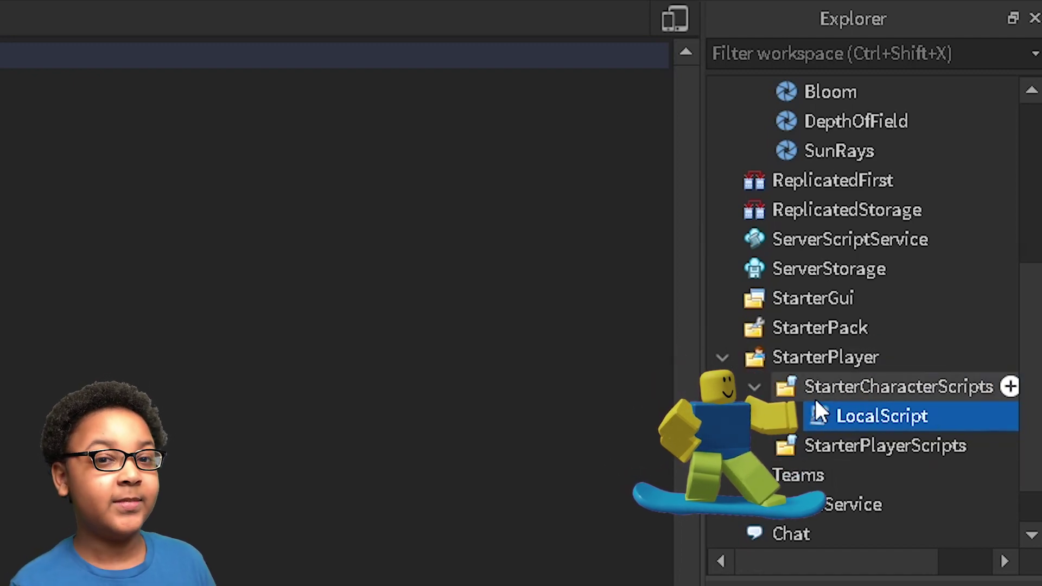
# Open the LocalScript and delete its default Hello world print line
pyautogui.doubleClick(814, 399)
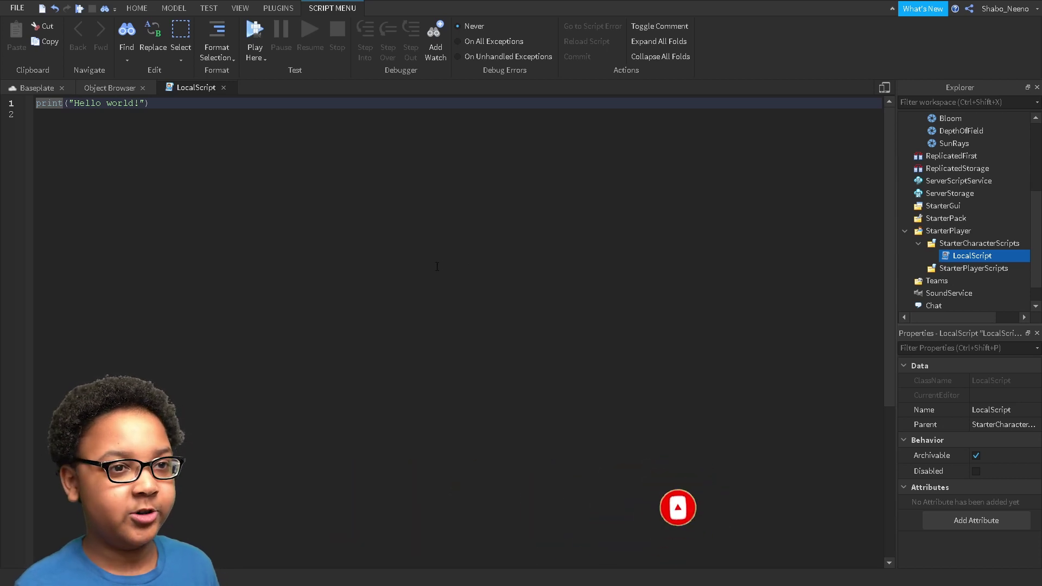
pyautogui.press('Down')
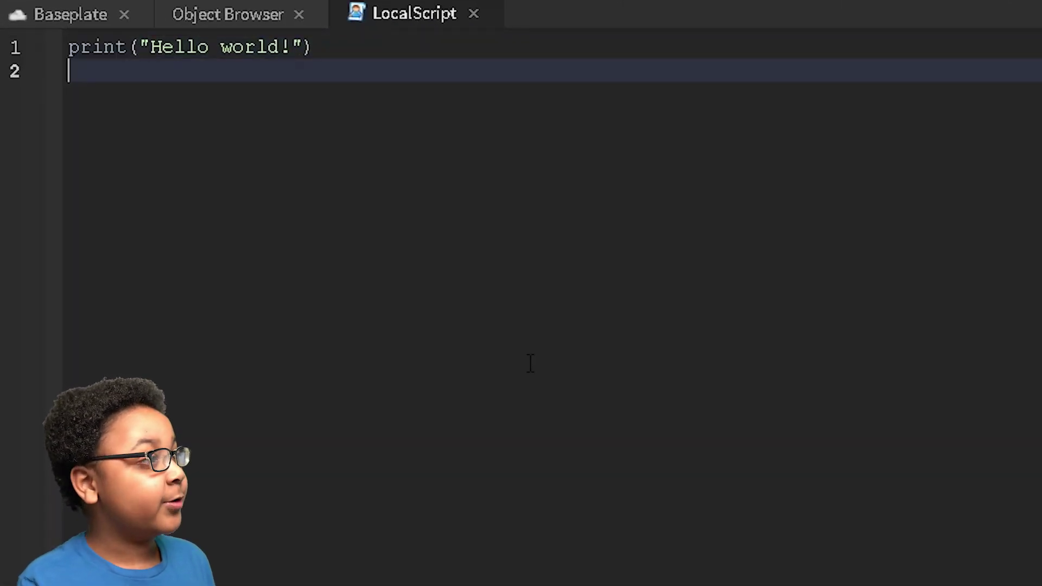
pyautogui.press('BackSpace')
pyautogui.press('BackSpace')
pyautogui.press('BackSpace')
pyautogui.press('BackSpace')
pyautogui.press('BackSpace')
pyautogui.press('BackSpace')
pyautogui.press('BackSpace')
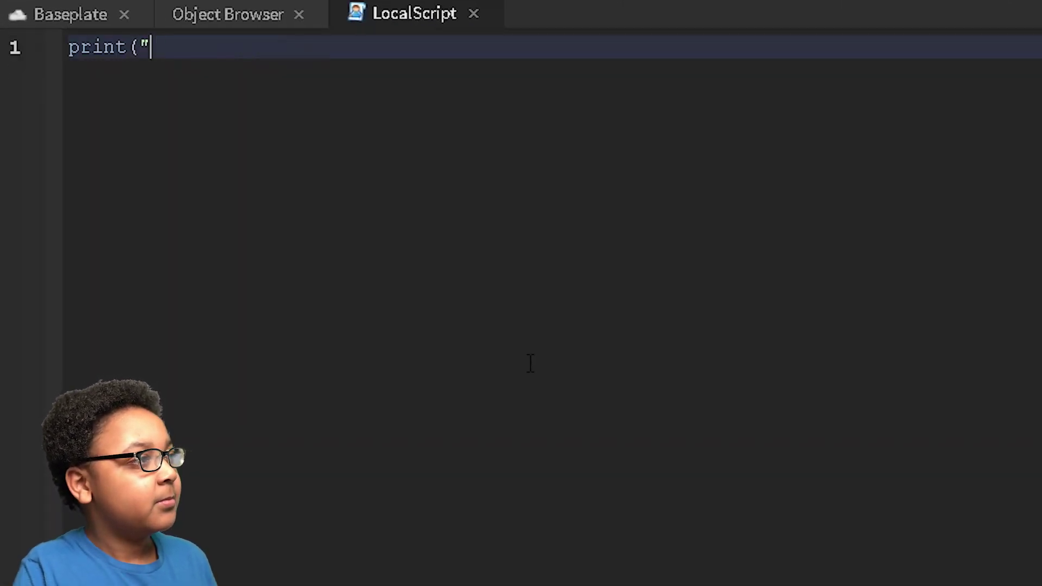
pyautogui.press('BackSpace')
pyautogui.press('BackSpace')
pyautogui.press('BackSpace')
pyautogui.press('BackSpace')
pyautogui.write('local h')
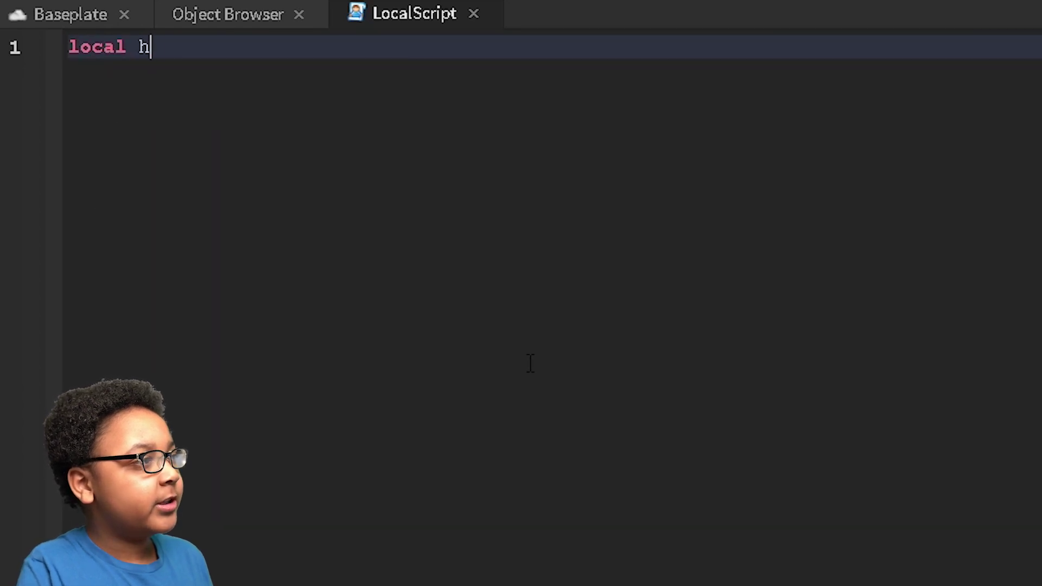
pyautogui.write('umanoid')
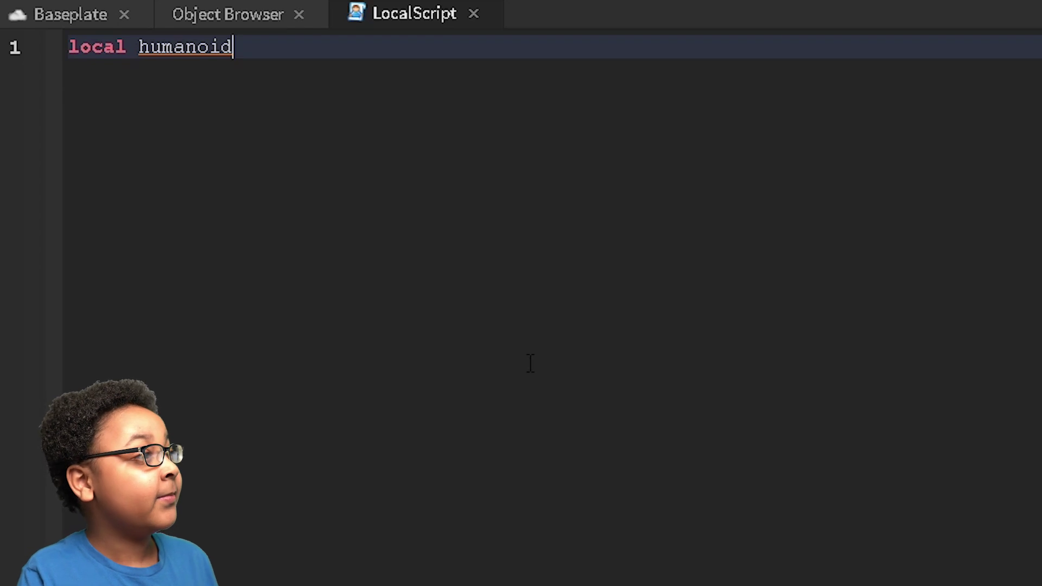
pyautogui.write(' = script.Parent:W')
# Write local humanoid = script.Parent:WaitForChild('Humanoid') on line 1
pyautogui.press('Tab')
pyautogui.write("'Humanoid")
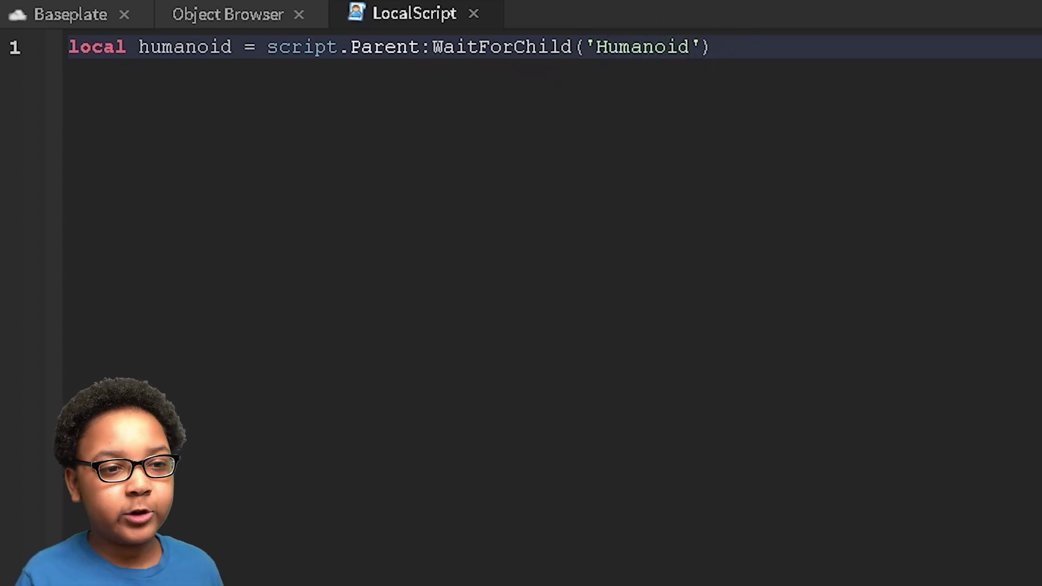
pyautogui.moveTo(903, 71); pyautogui.dragTo(44, 50)
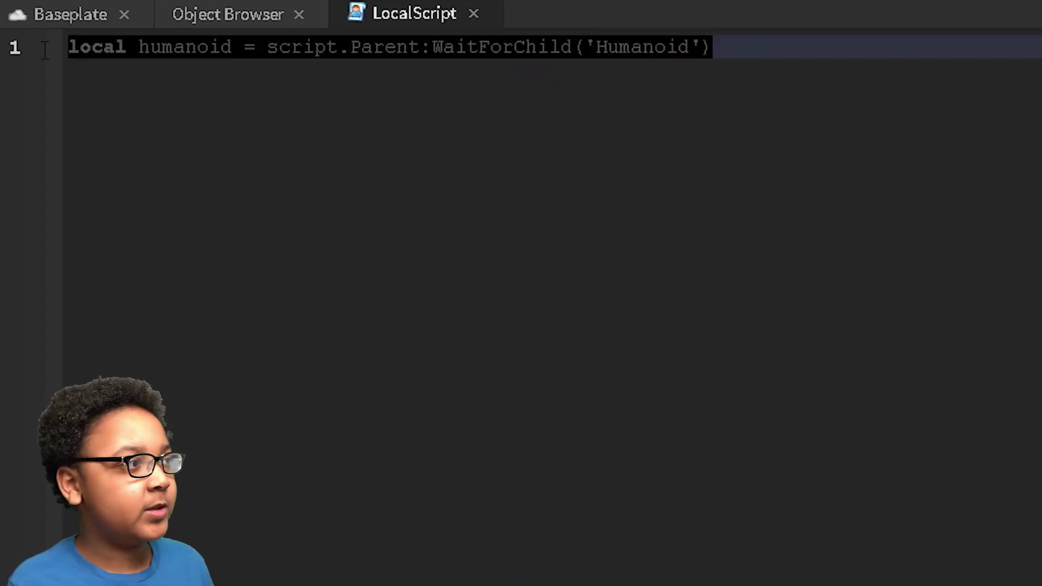
pyautogui.click(199, 98)
pyautogui.doubleClick(195, 47)
pyautogui.click(882, 102)
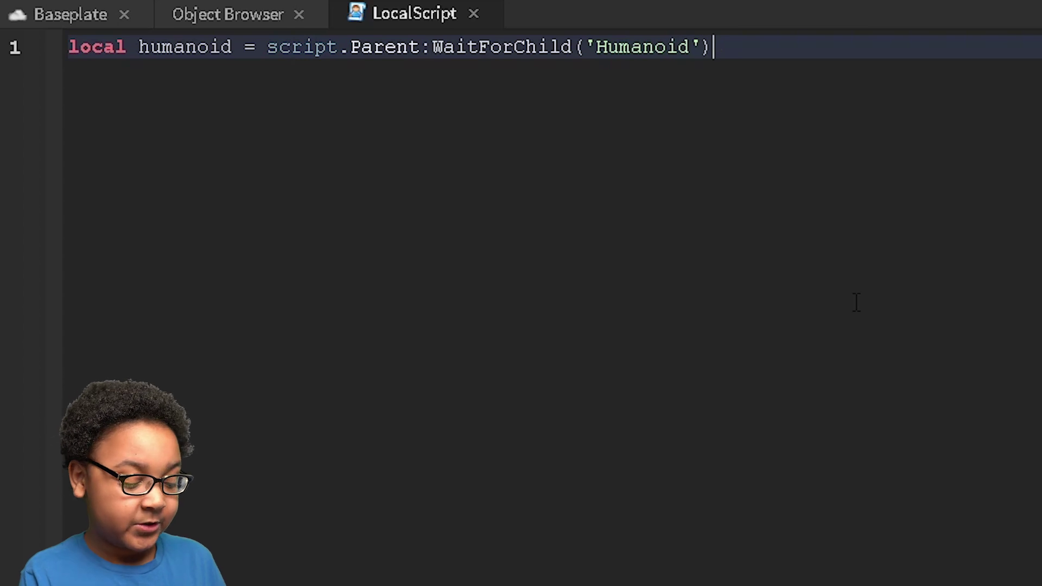
# Connect function(old, new) to humanoid.StateChanged on line 2, with its body closed by end)
pyautogui.press('Return')
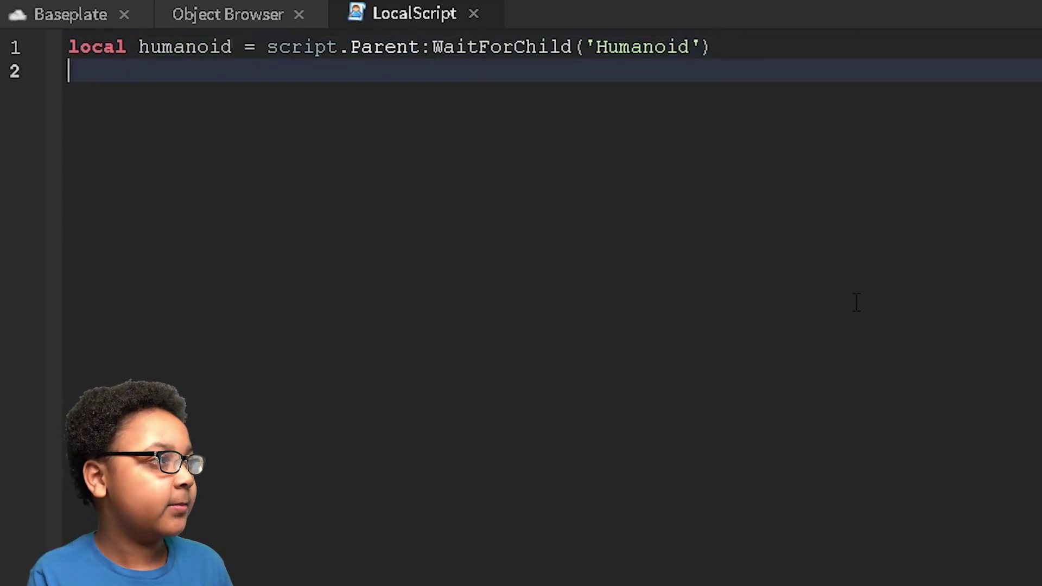
pyautogui.write('humanoid.State')
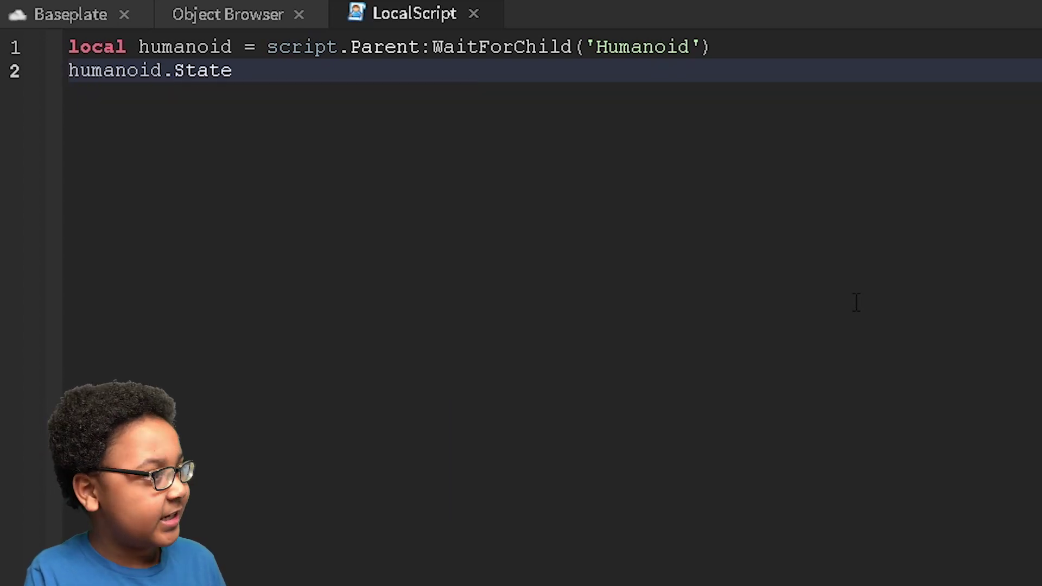
pyautogui.write('Changed:Conn')
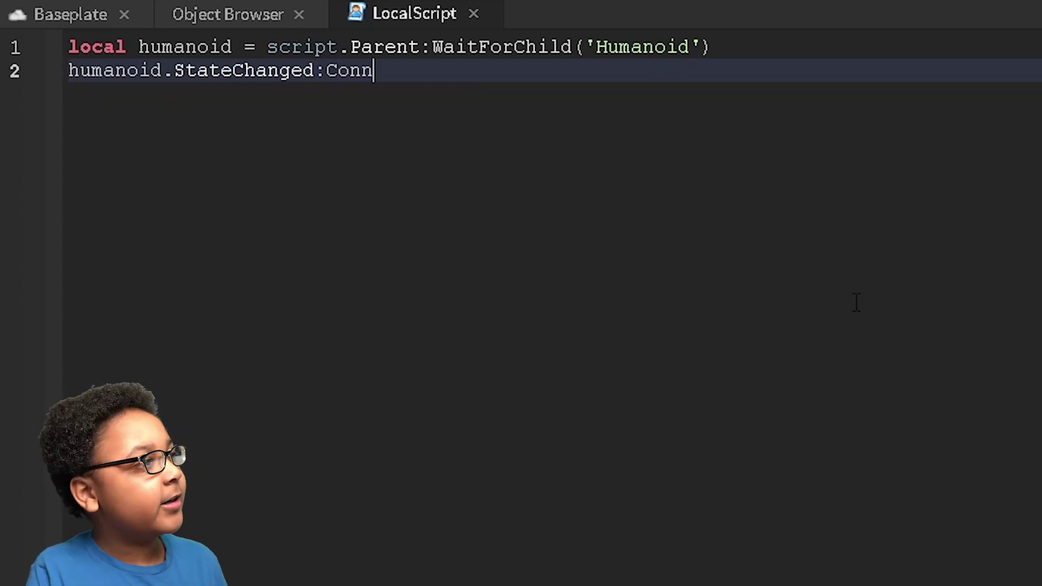
pyautogui.write('ect(fu')
pyautogui.press('Tab')
pyautogui.write('(')
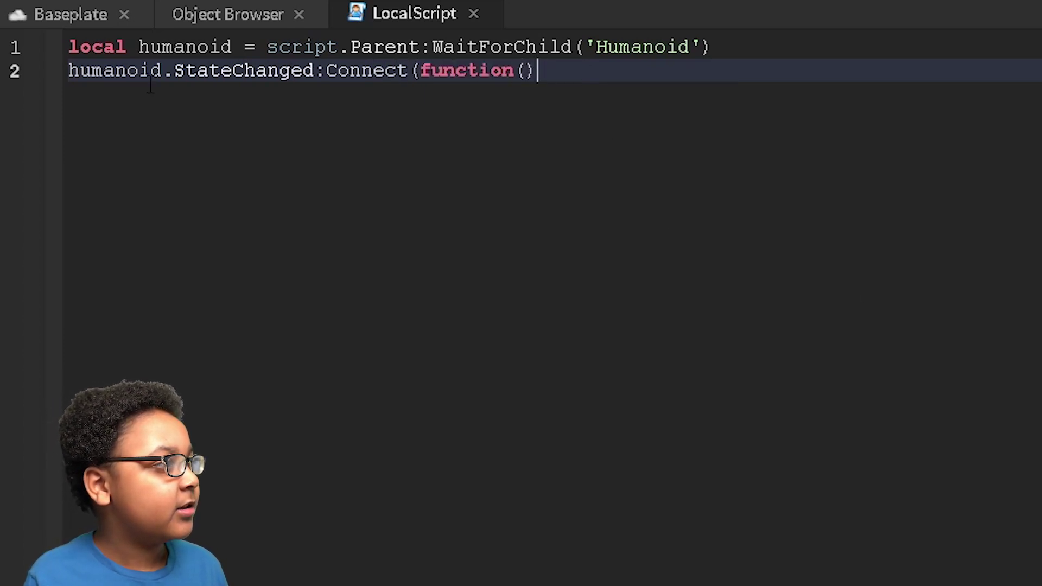
pyautogui.moveTo(589, 72); pyautogui.dragTo(49, 82)
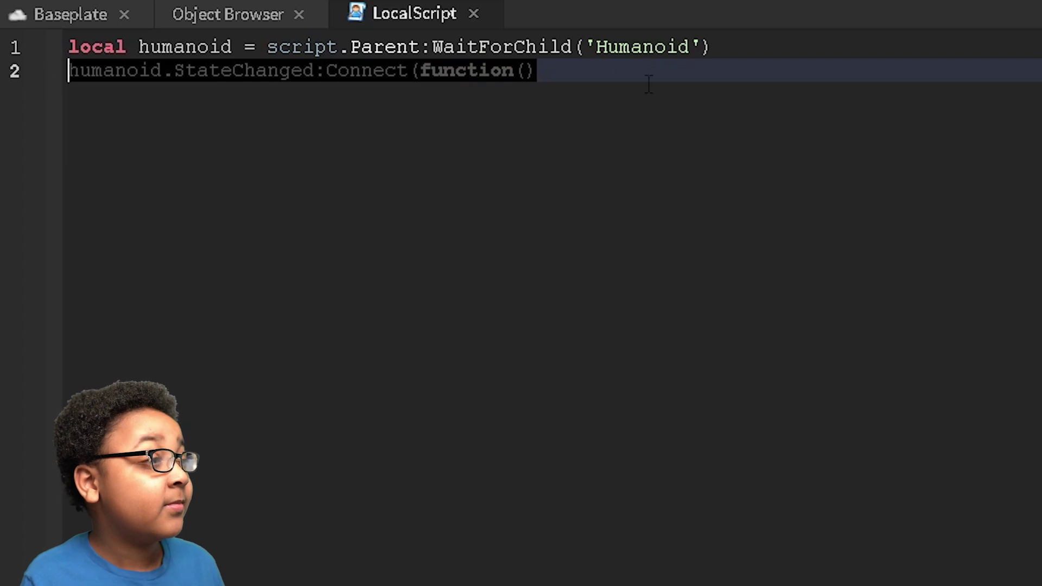
pyautogui.click(537, 71)
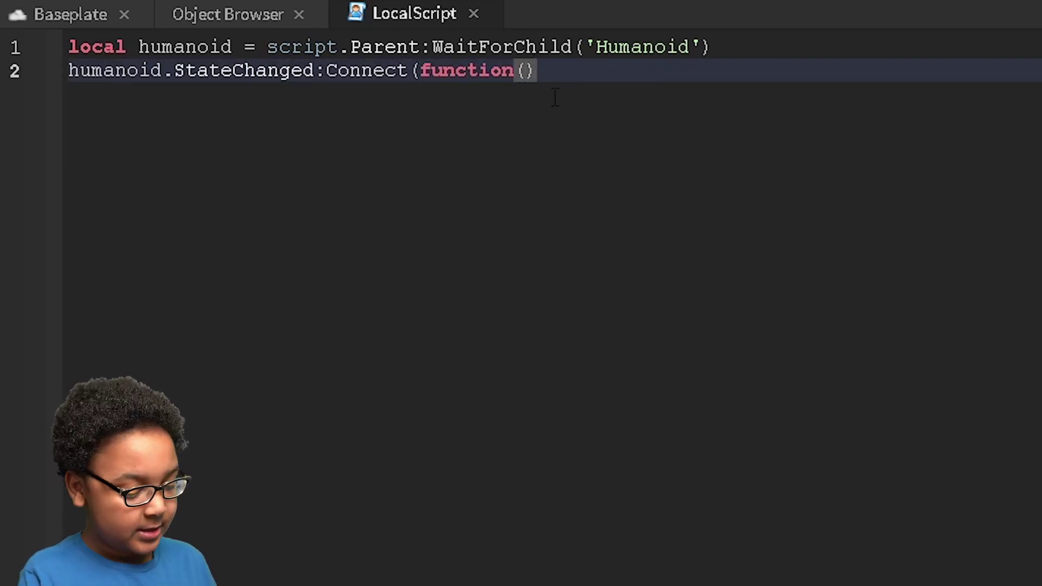
pyautogui.write('old,new')
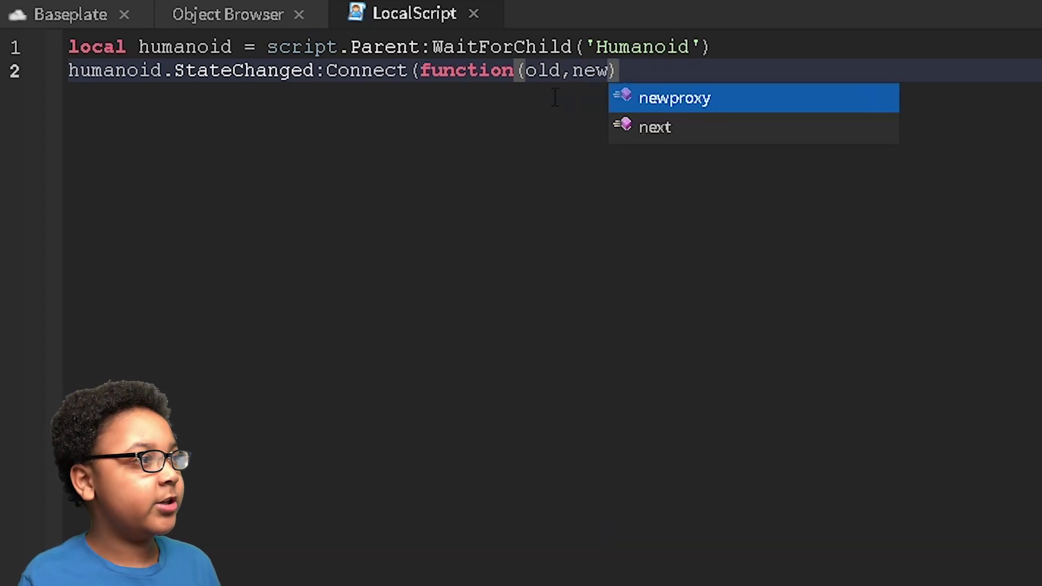
pyautogui.doubleClick(537, 73)
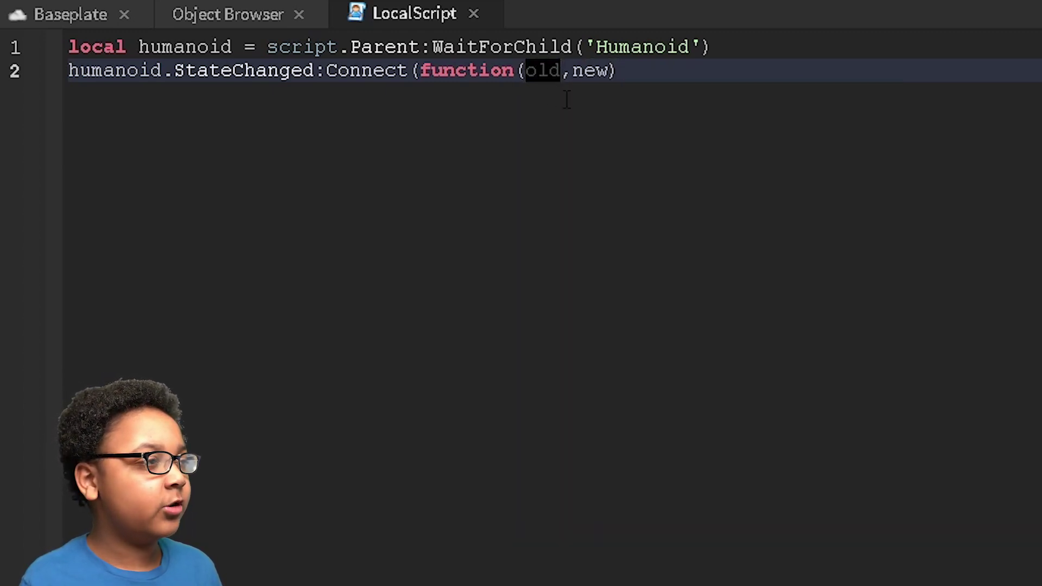
pyautogui.doubleClick(575, 78)
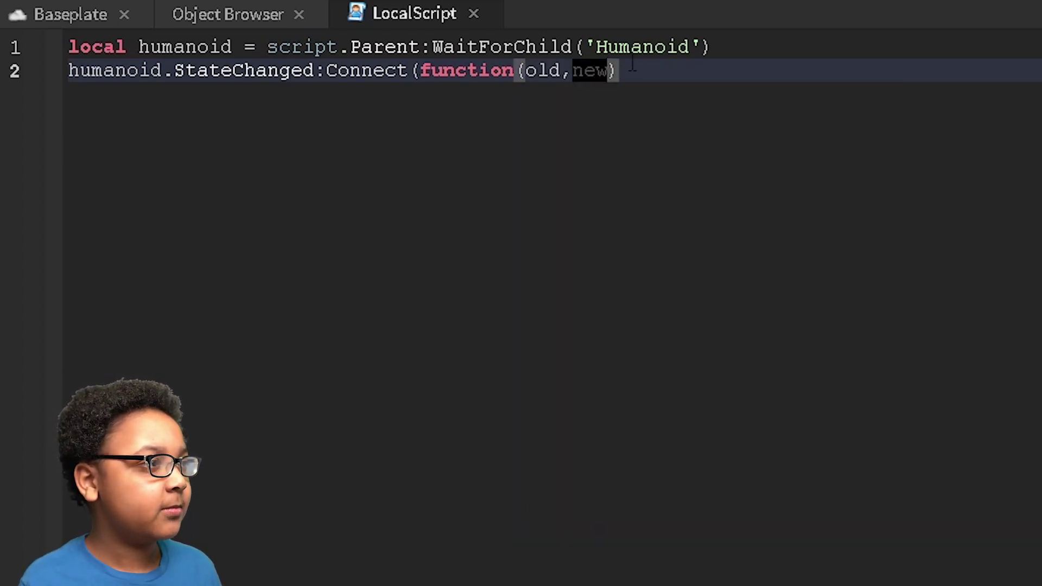
pyautogui.click(653, 80)
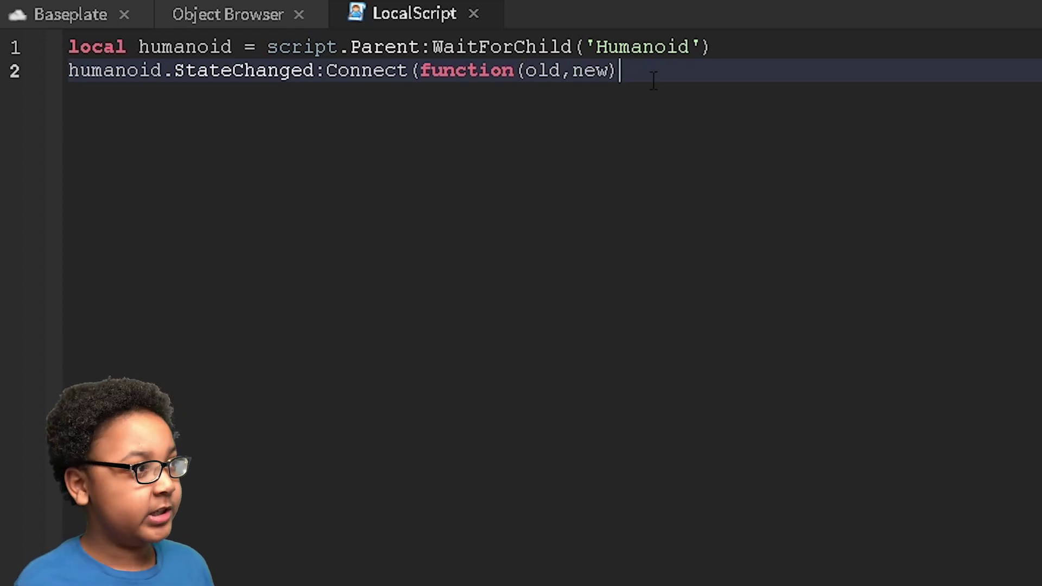
pyautogui.press('Return')
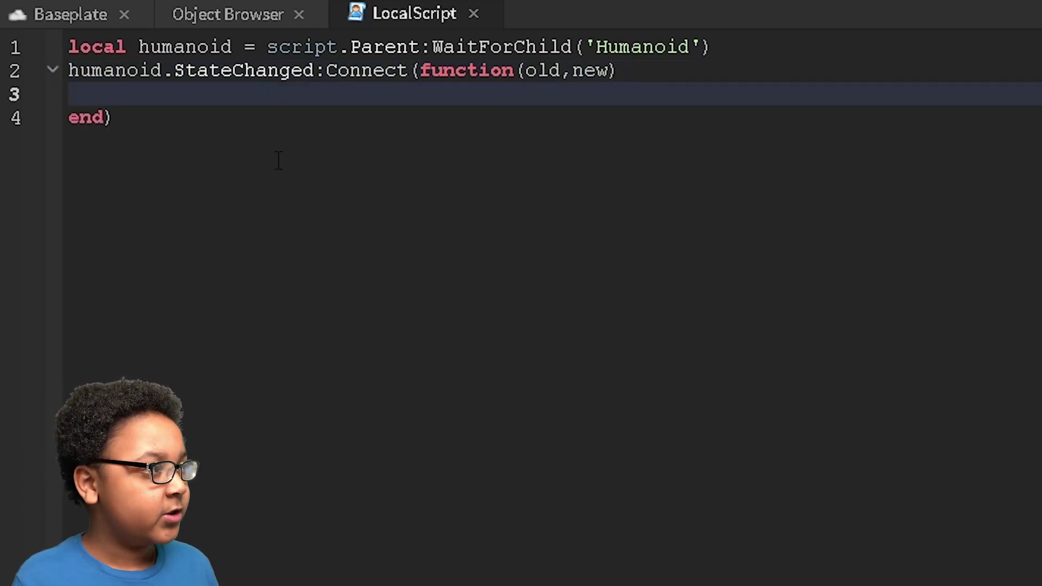
pyautogui.moveTo(277, 161); pyautogui.dragTo(67, 130)
pyautogui.click(178, 96)
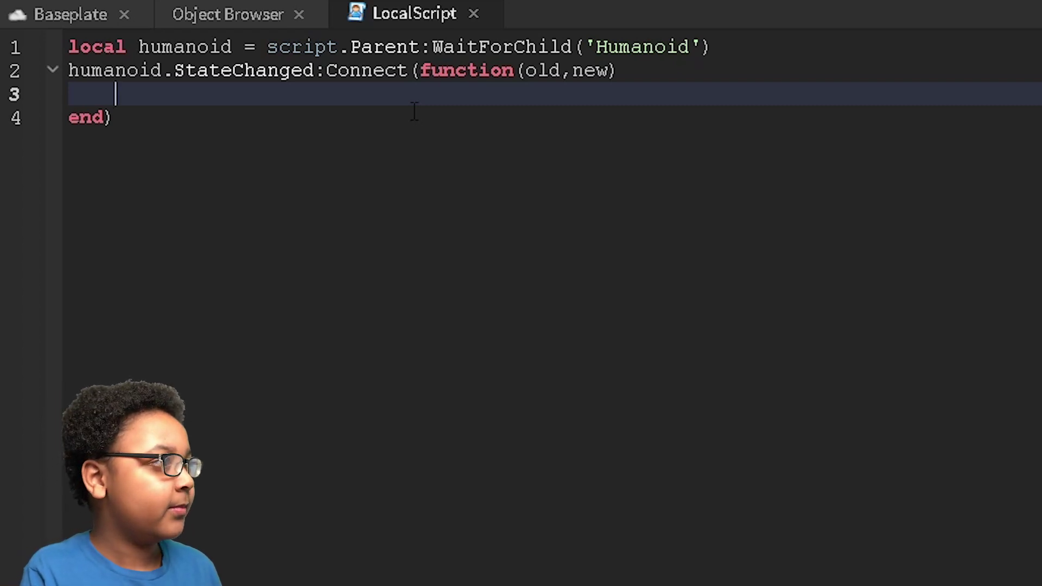
pyautogui.write('if new == e')
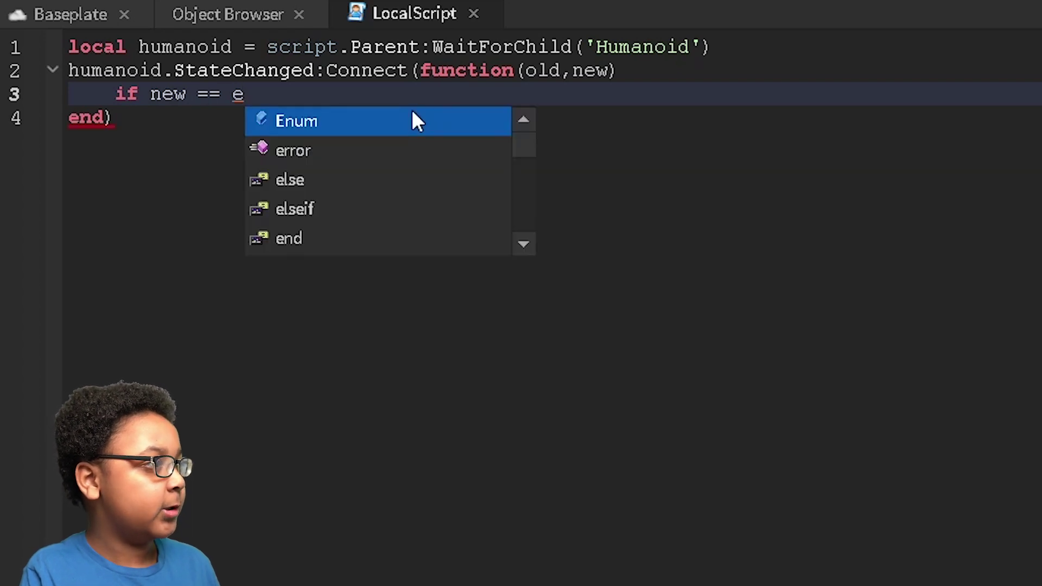
pyautogui.write('n')
# Write if new == Enum.HumanoidStateType.Jumping then, creating an empty if block
pyautogui.press('Tab')
pyautogui.write('.hu')
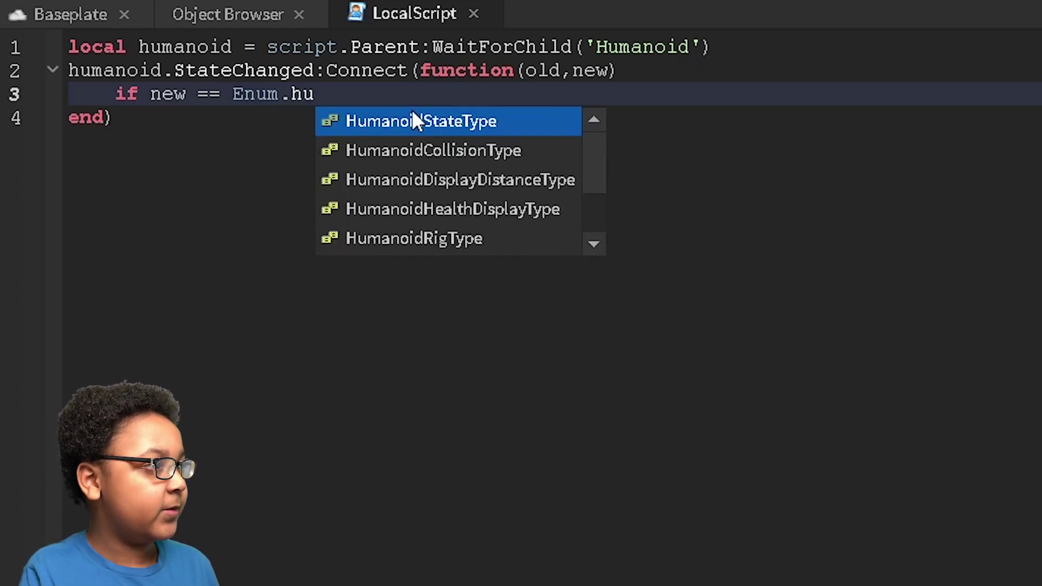
pyautogui.press('Tab')
pyautogui.write('.n')
pyautogui.press('BackSpace')
pyautogui.write('ju')
pyautogui.press('Tab')
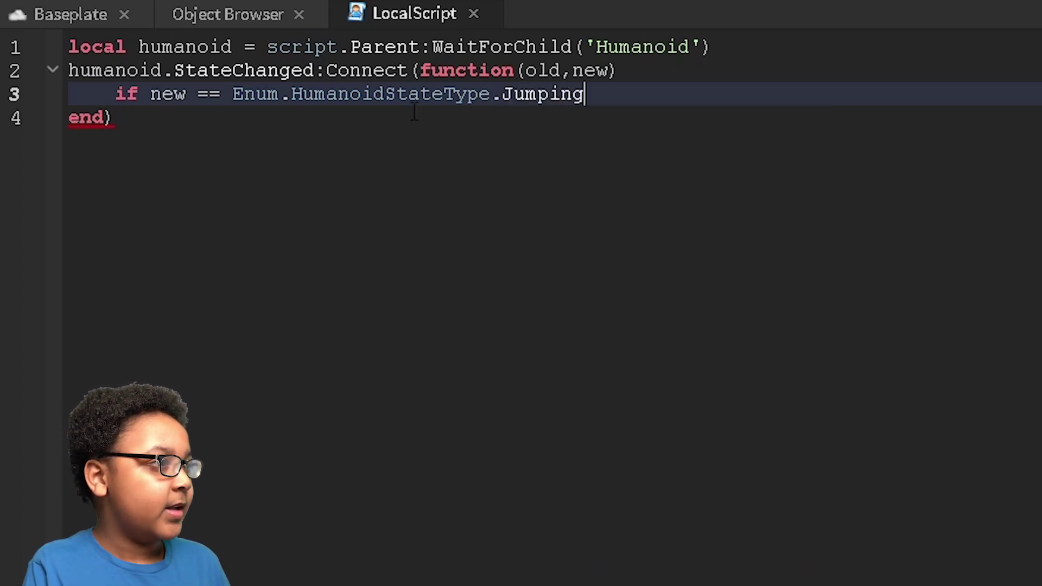
pyautogui.write(' then')
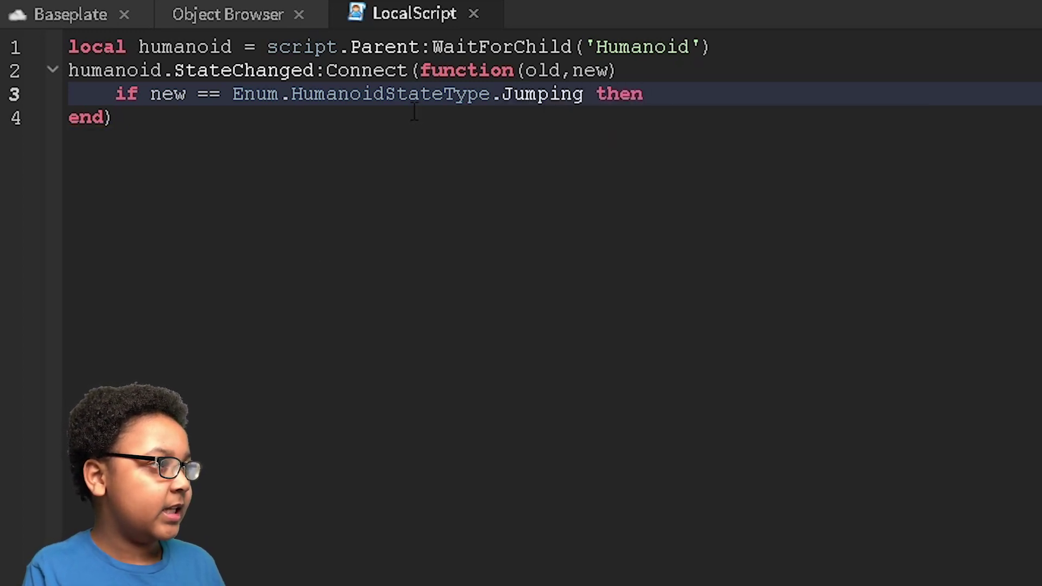
pyautogui.press('Return')
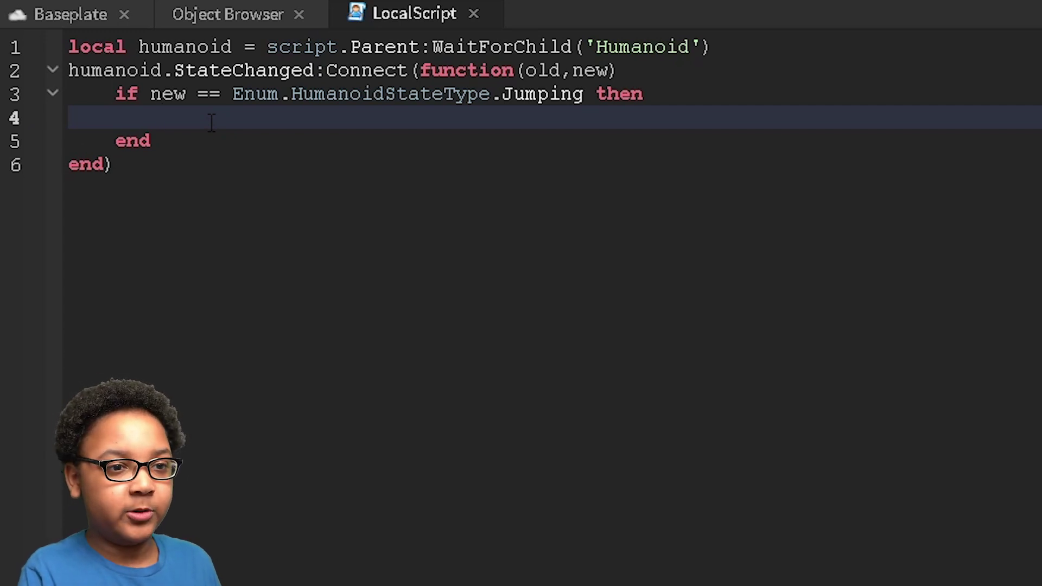
pyautogui.write('hu')
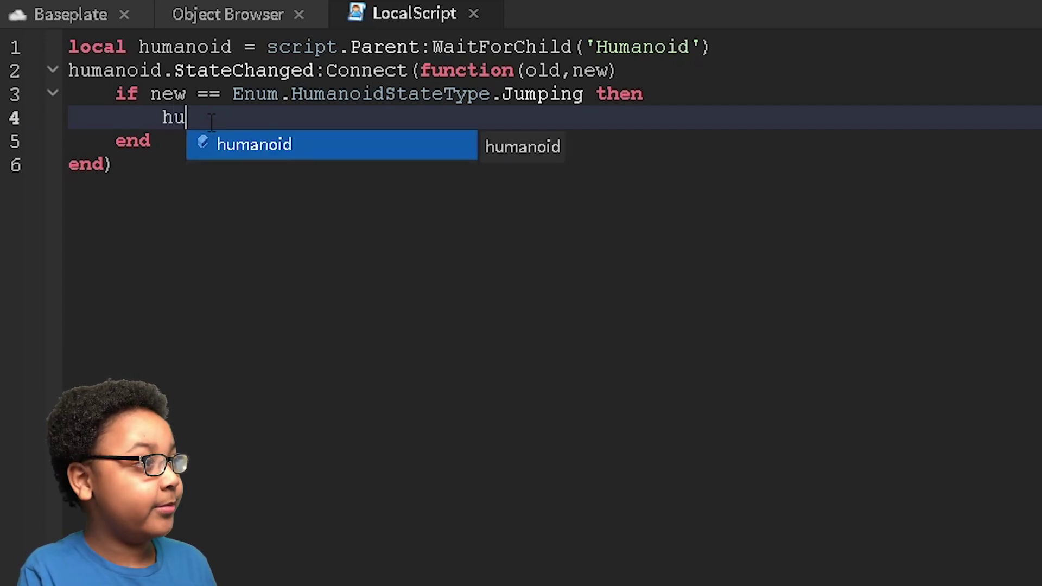
# Call humanoid:SetStateEnabled(Enum.HumanoidStateType.Jumping, false) inside the if block
pyautogui.press('Tab')
pyautogui.write(':')
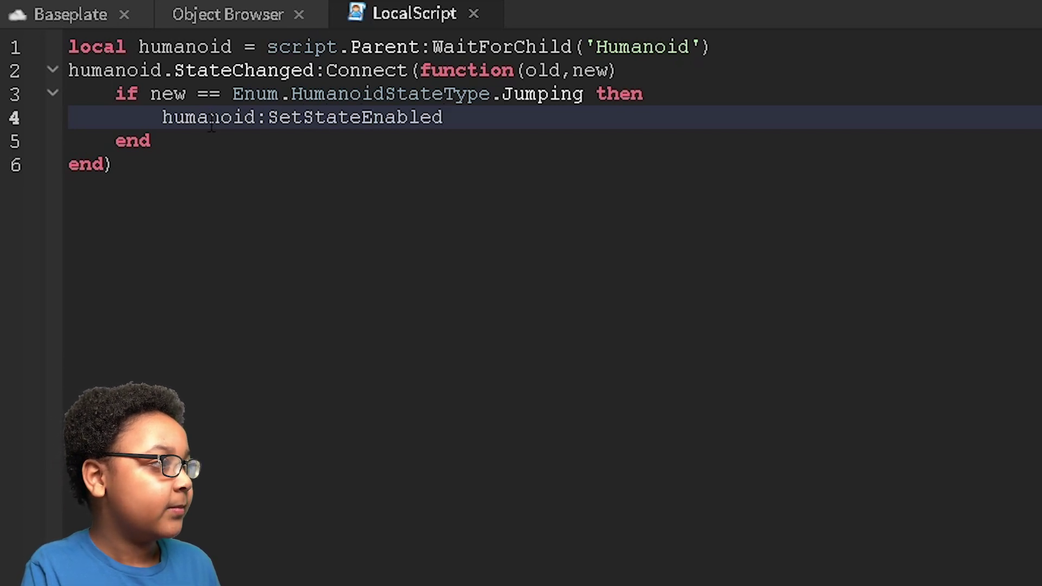
pyautogui.write('(e')
pyautogui.press('Tab')
pyautogui.write('.hu')
pyautogui.press('Tab')
pyautogui.write('.j')
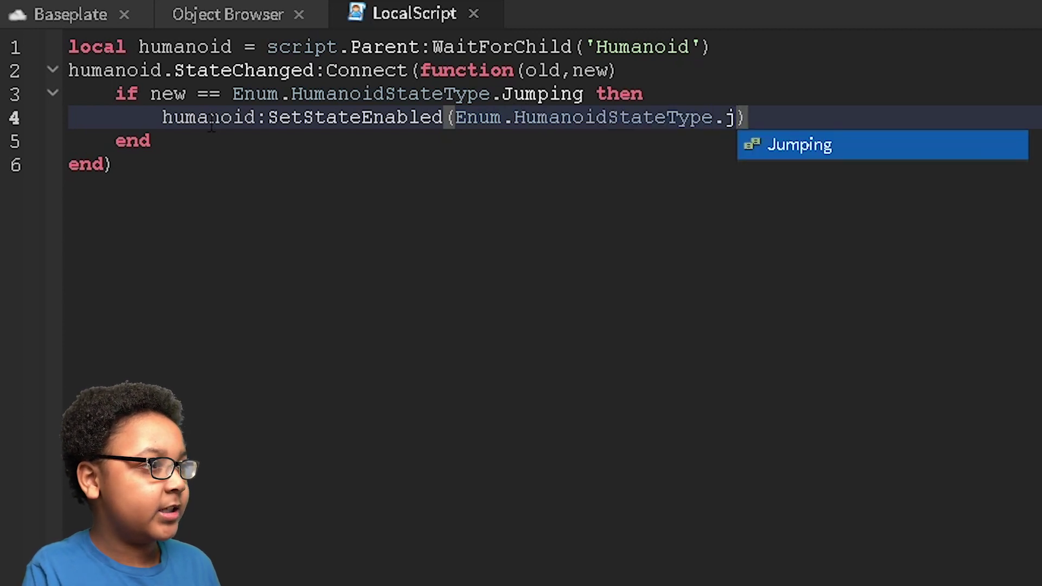
pyautogui.press('Tab')
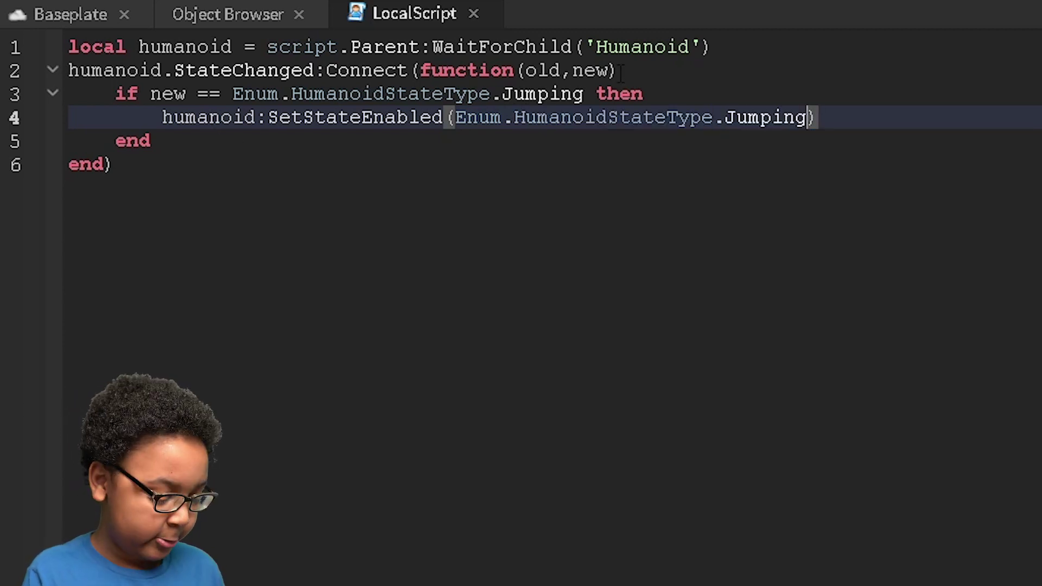
pyautogui.write(',fal')
pyautogui.press('Tab')
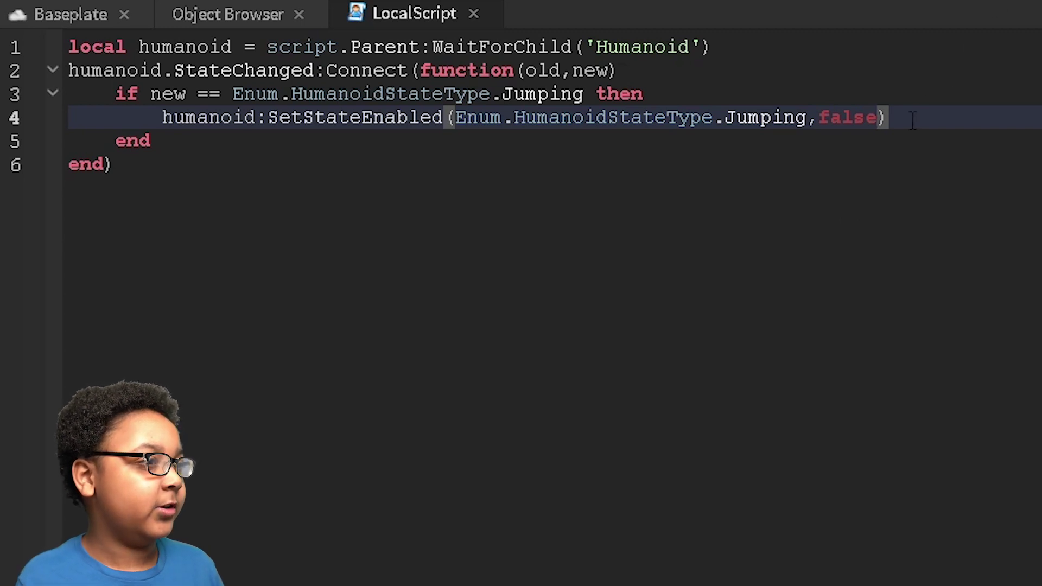
pyautogui.moveTo(908, 119); pyautogui.dragTo(76, 25)
pyautogui.click(326, 140)
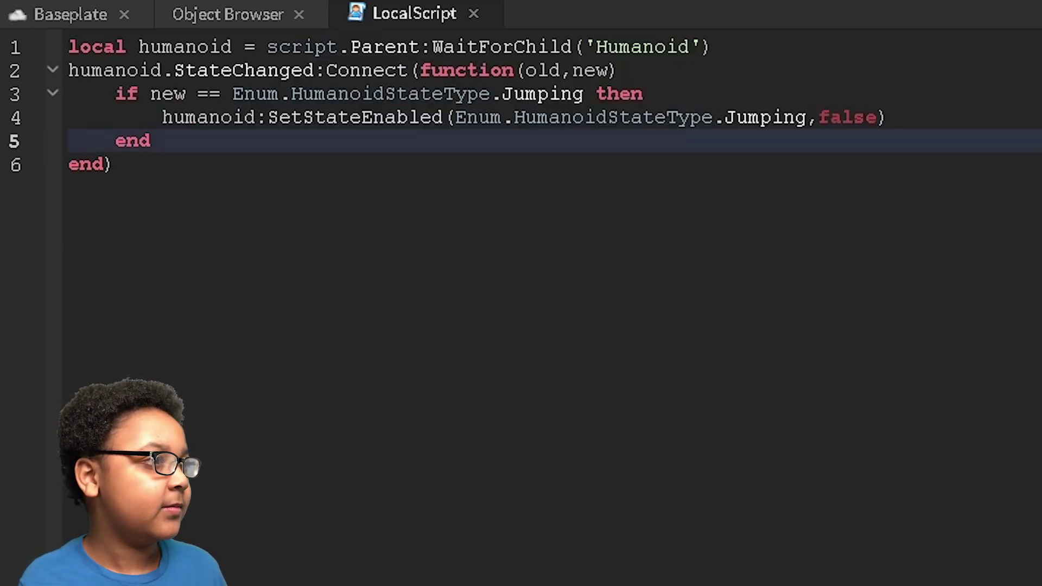
pyautogui.click(937, 117)
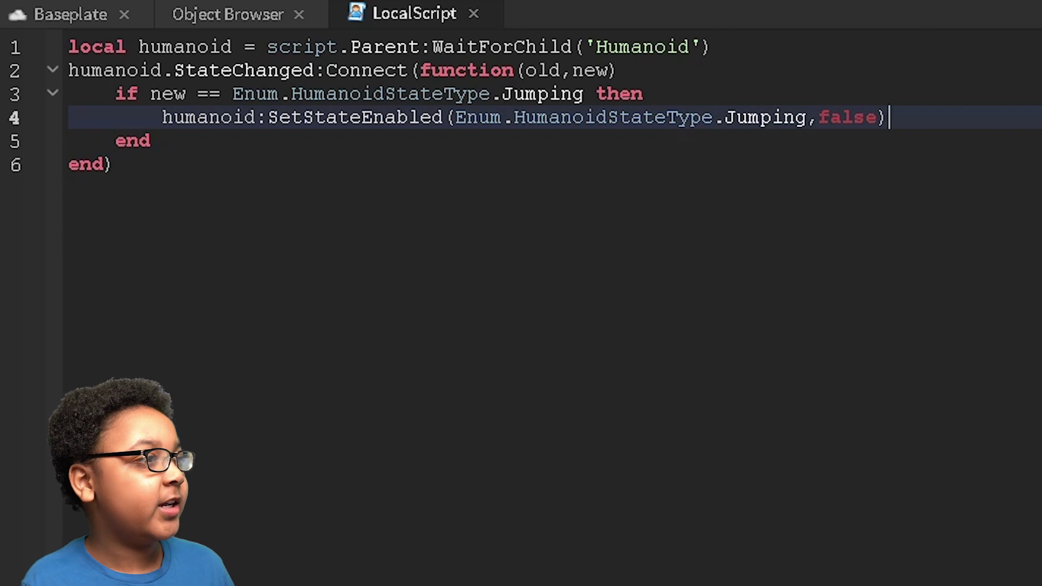
# Add wait(1) on a new line after the jump-disabling call
pyautogui.press('Return')
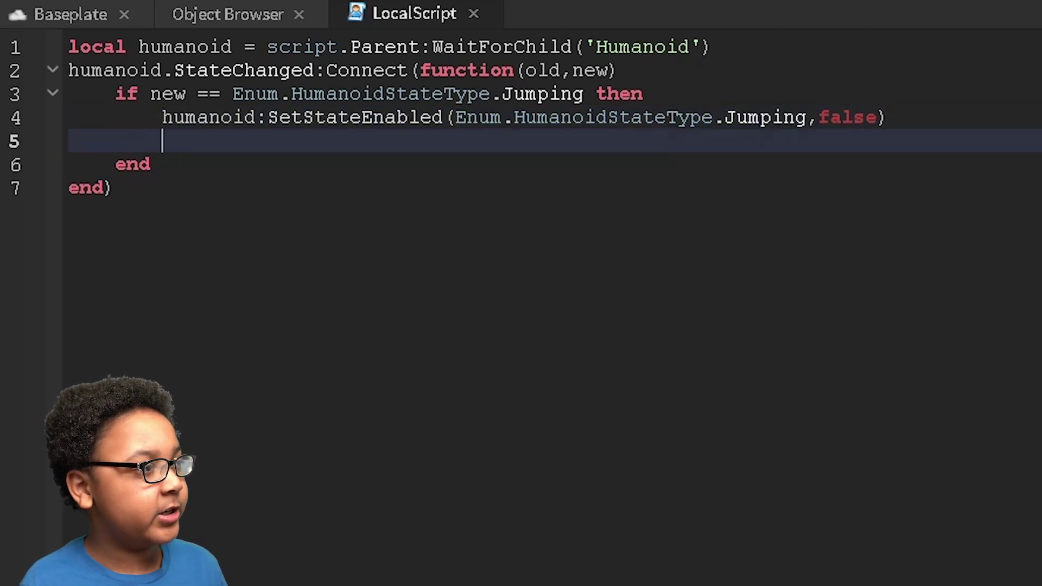
pyautogui.write('wa')
pyautogui.press('Return')
pyautogui.write('(')
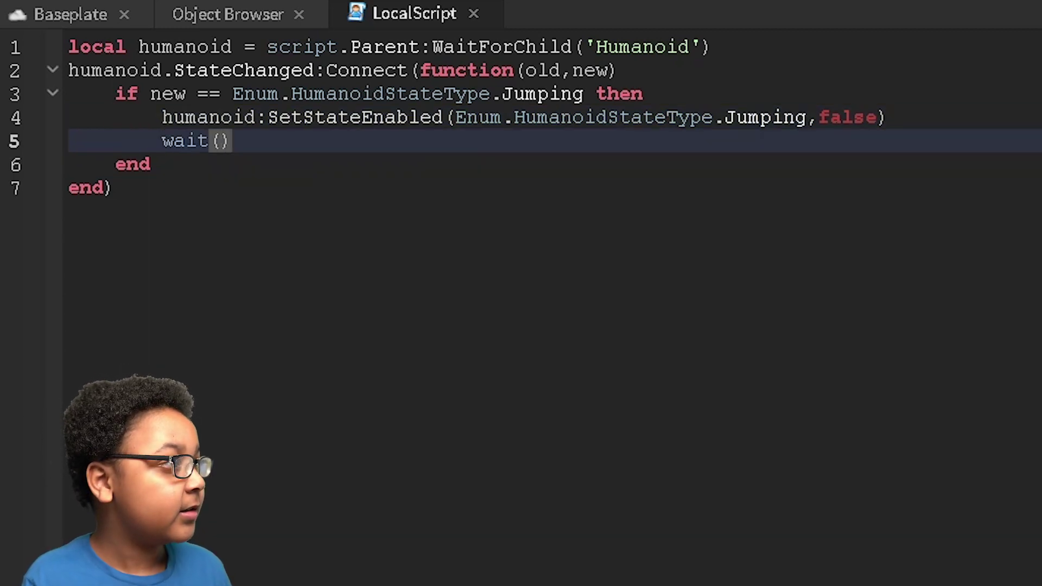
pyautogui.click(278, 142)
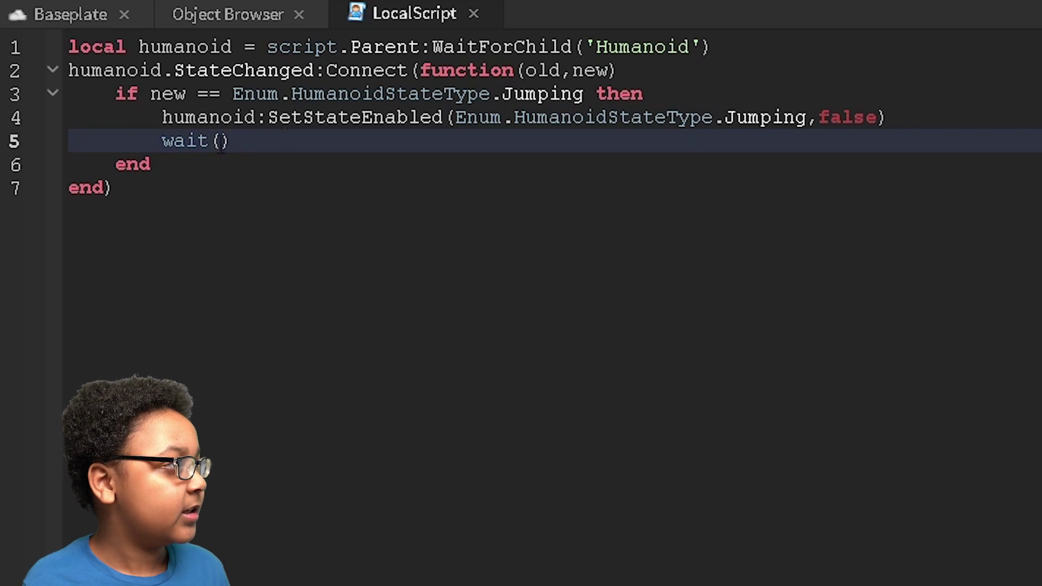
pyautogui.press('Left')
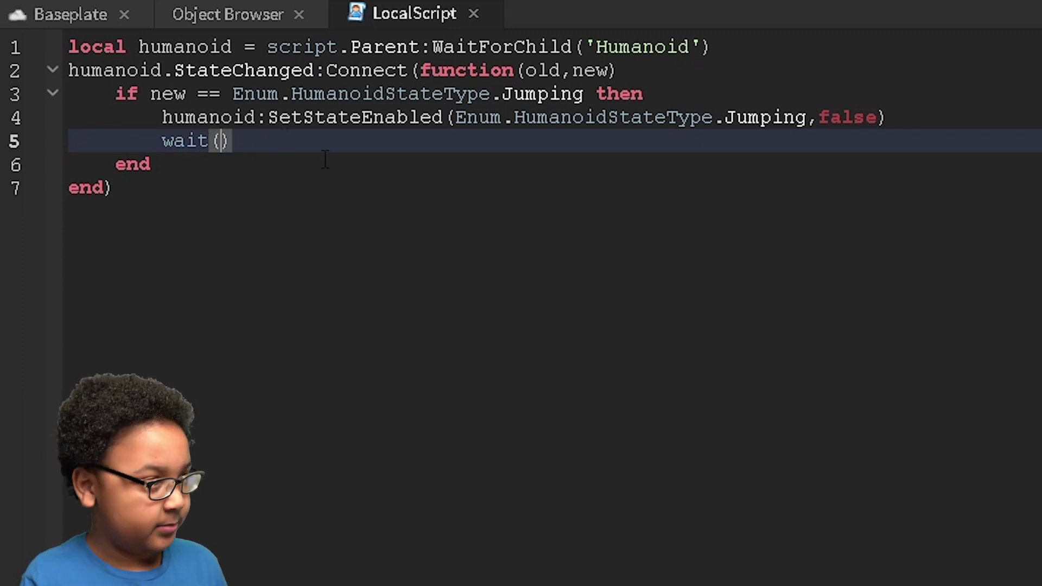
pyautogui.write('1')
pyautogui.press('Right')
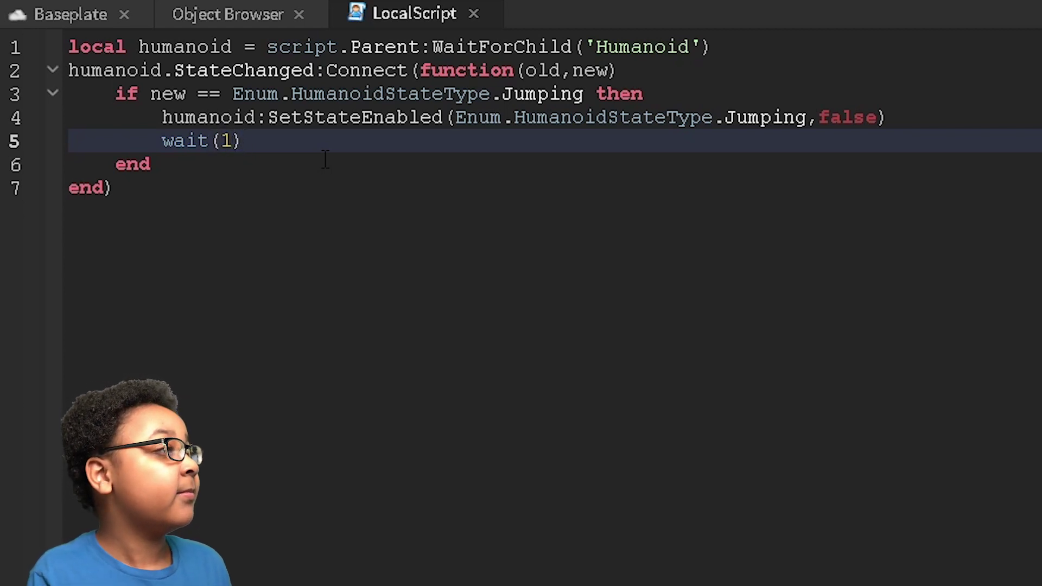
# Add humanoid:SetStateEnabled(Enum.HumanoidStateType.Jumping, true) below the wait
pyautogui.press('Return')
pyautogui.write('hu')
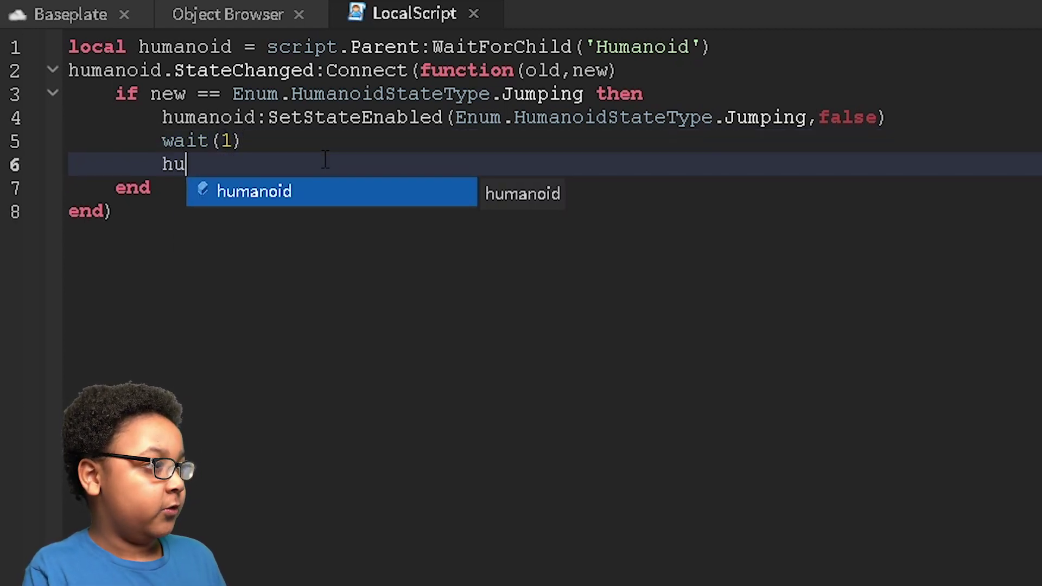
pyautogui.press('Tab')
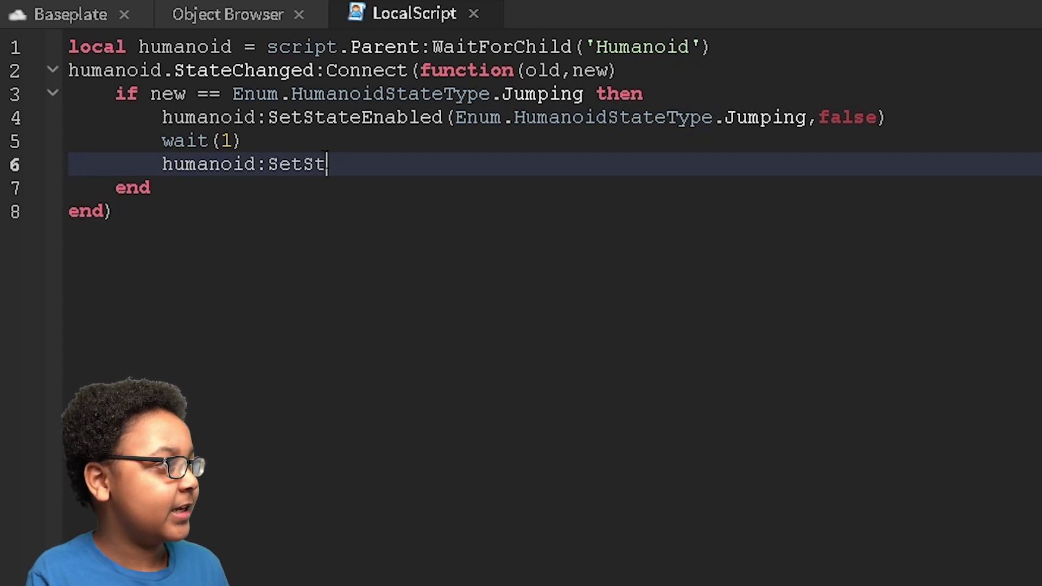
pyautogui.write('d(e')
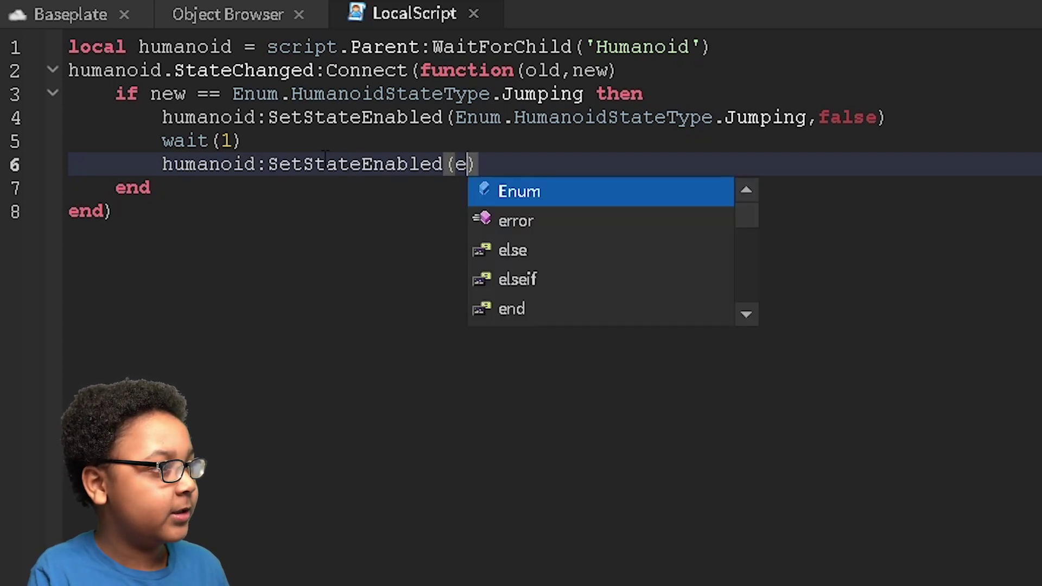
pyautogui.write('num.hu')
pyautogui.press('Tab')
pyautogui.write('.ju')
pyautogui.press('Tab')
pyautogui.write(',t')
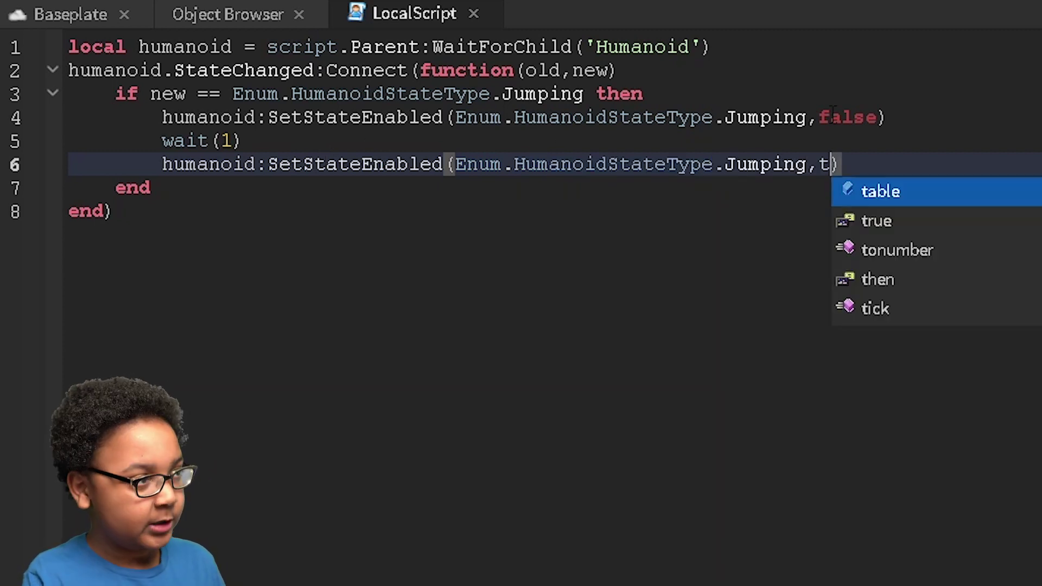
pyautogui.write('rue')
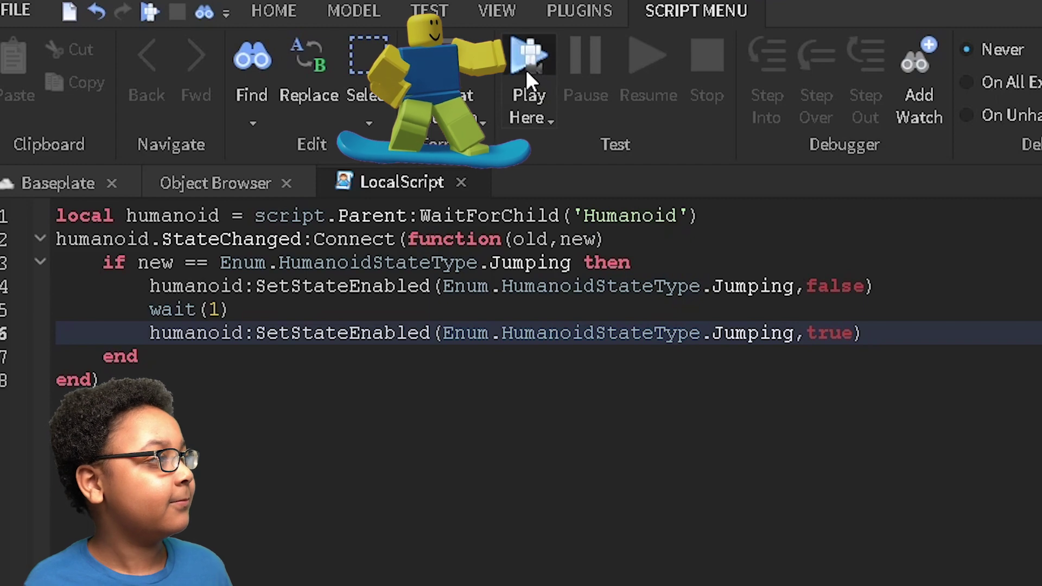
# Start Play Here and walk the avatar across the spawn pad and up the stairs
pyautogui.click(526, 69)
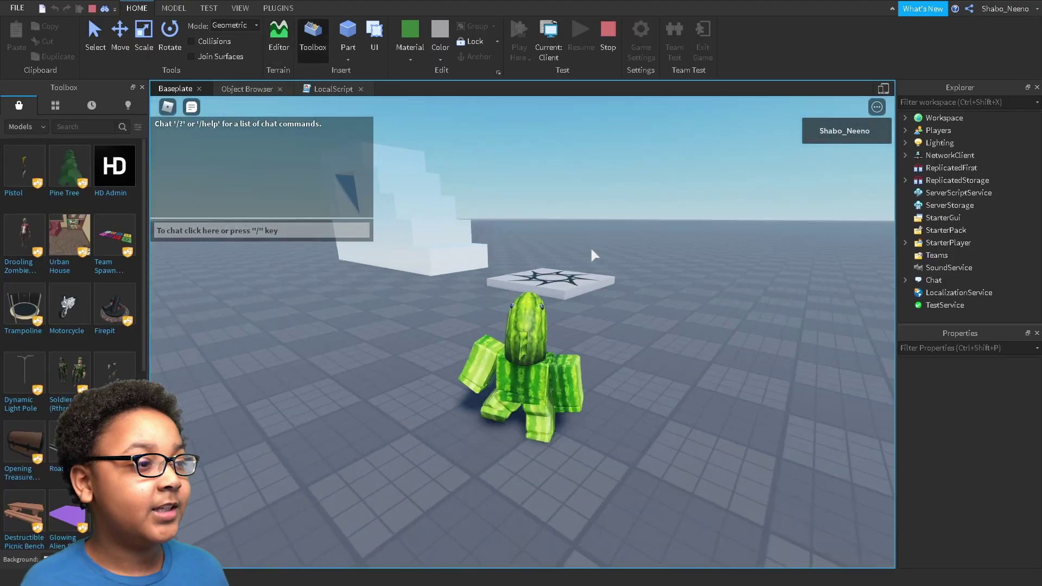
pyautogui.press('d')
pyautogui.press('w')
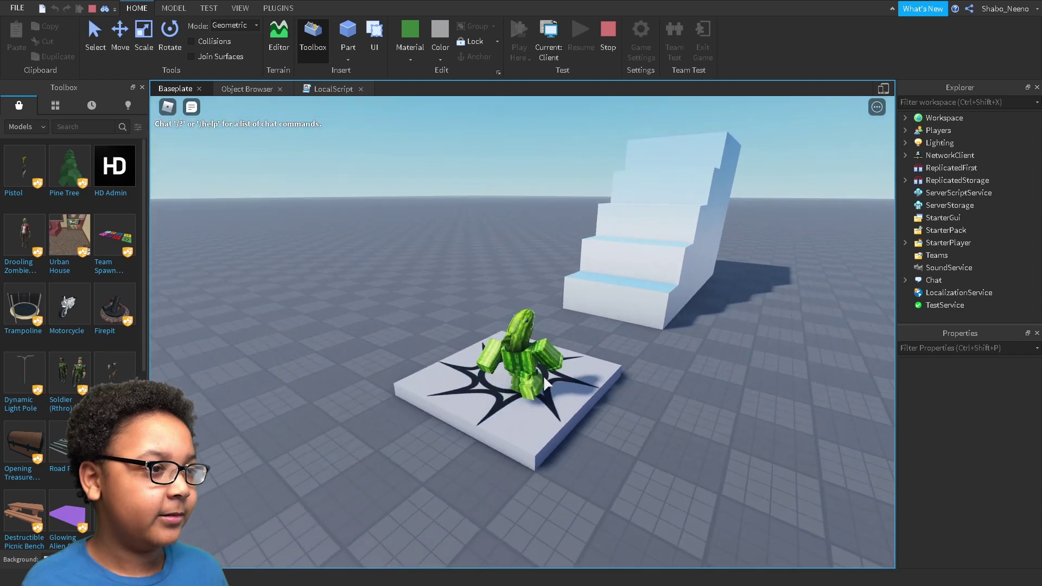
pyautogui.press('w')
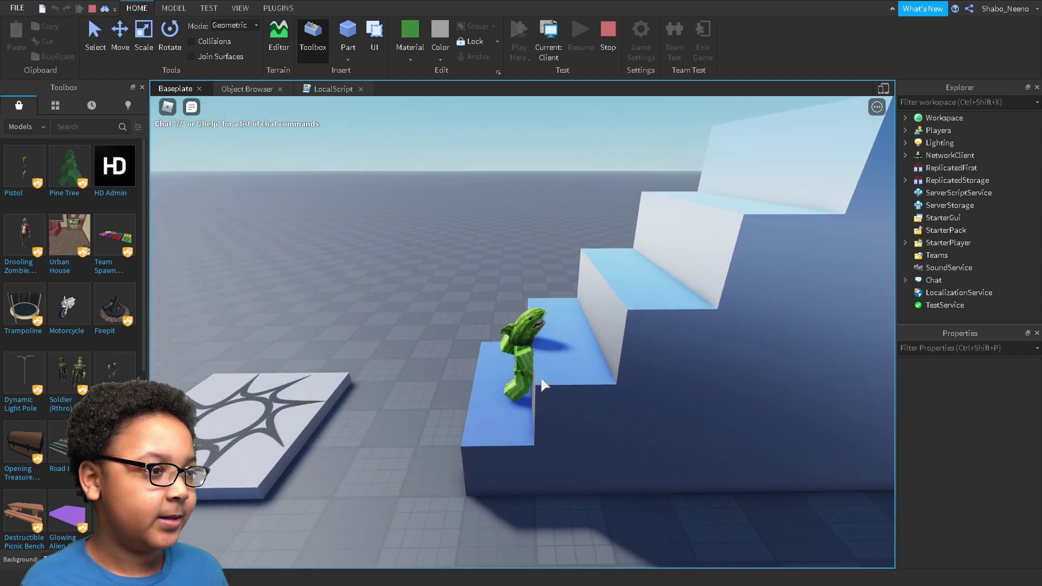
pyautogui.press('w')
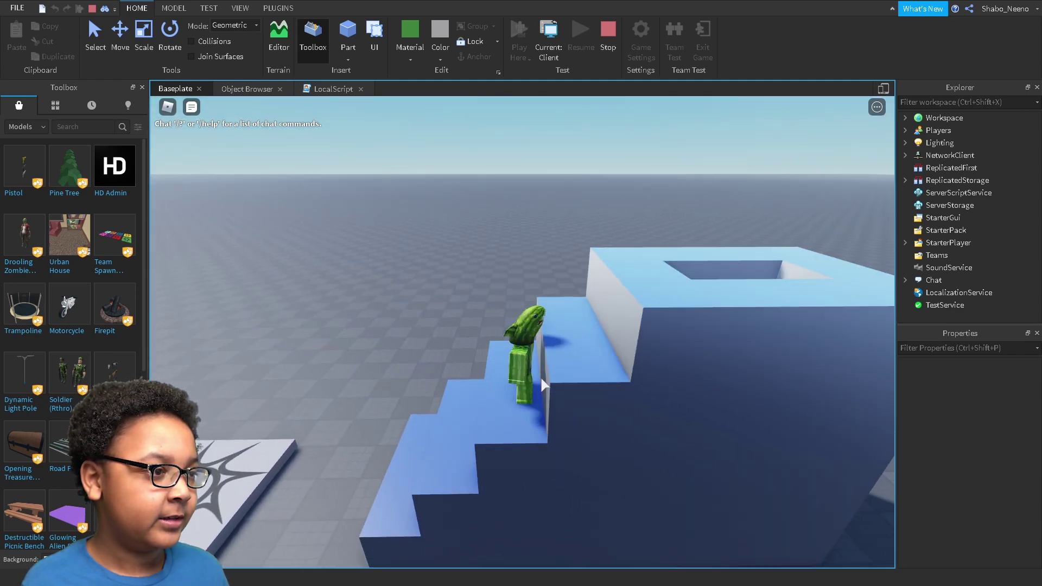
pyautogui.press('w')
# Drop through the opening, pass the wall opening and climb the stepped block again
pyautogui.moveTo(544, 385); pyautogui.dragTo(544, 385, button='right')
pyautogui.press('w')
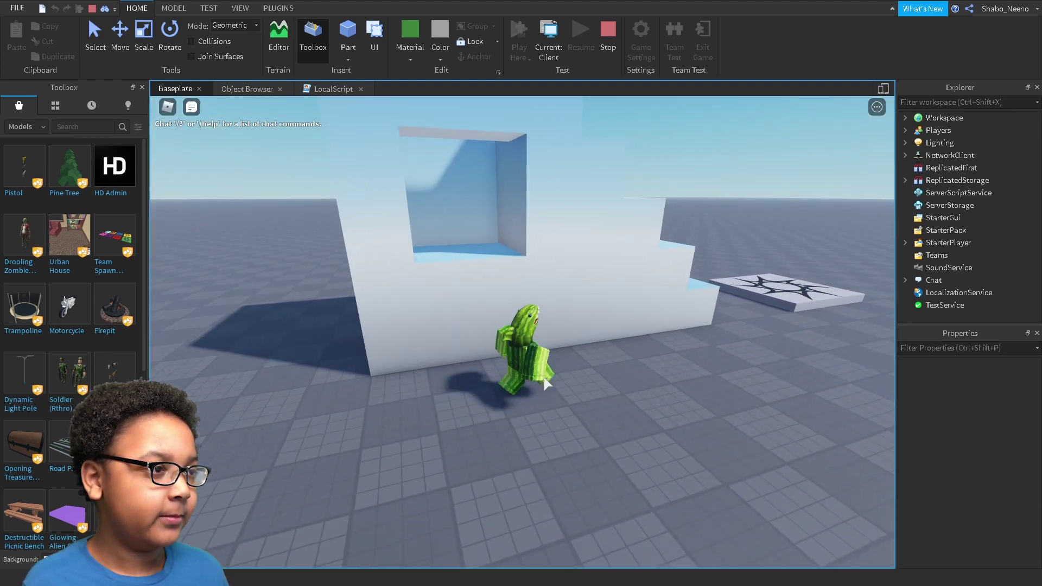
pyautogui.press('w')
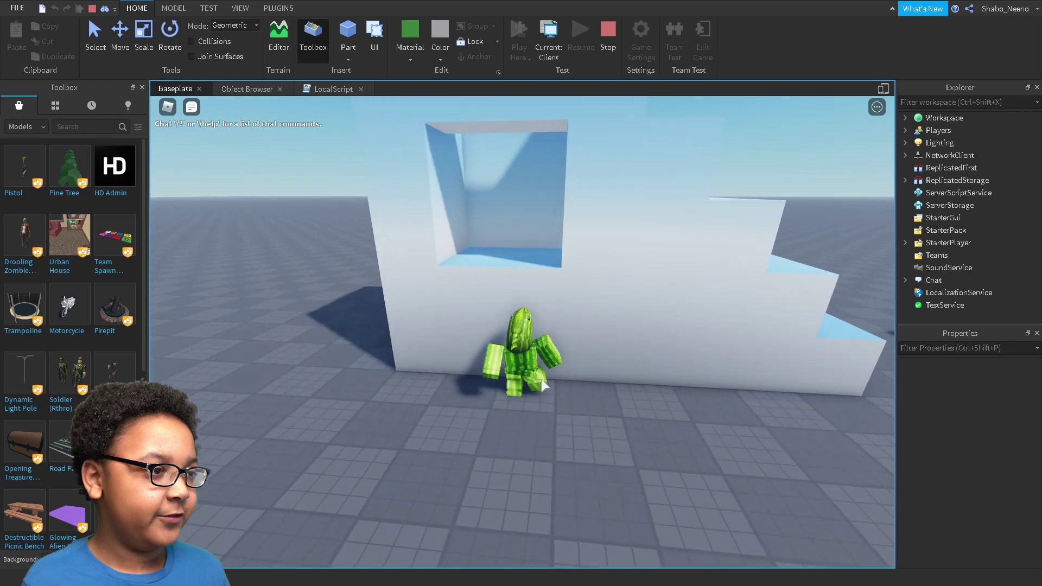
pyautogui.moveTo(543, 385)
pyautogui.mouseDown(button='right')
pyautogui.moveTo(578, 390)
pyautogui.moveTo(418, 358)
pyautogui.mouseUp(button='right')
pyautogui.press('w')
pyautogui.press('w')
pyautogui.press('s')
pyautogui.press('s')
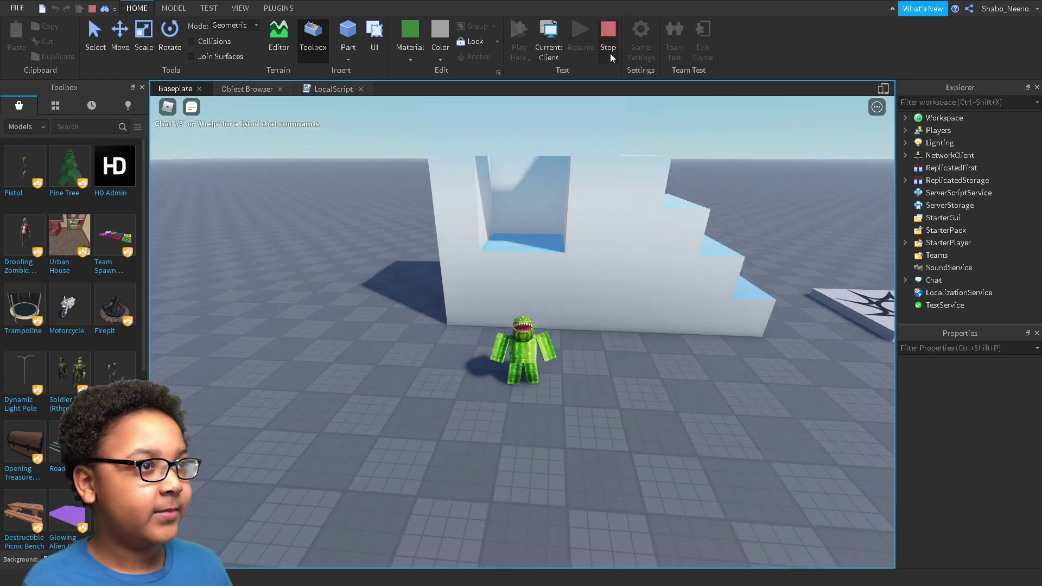
# End the play session with the Stop button in the Home ribbon's Test group
pyautogui.click(610, 57)
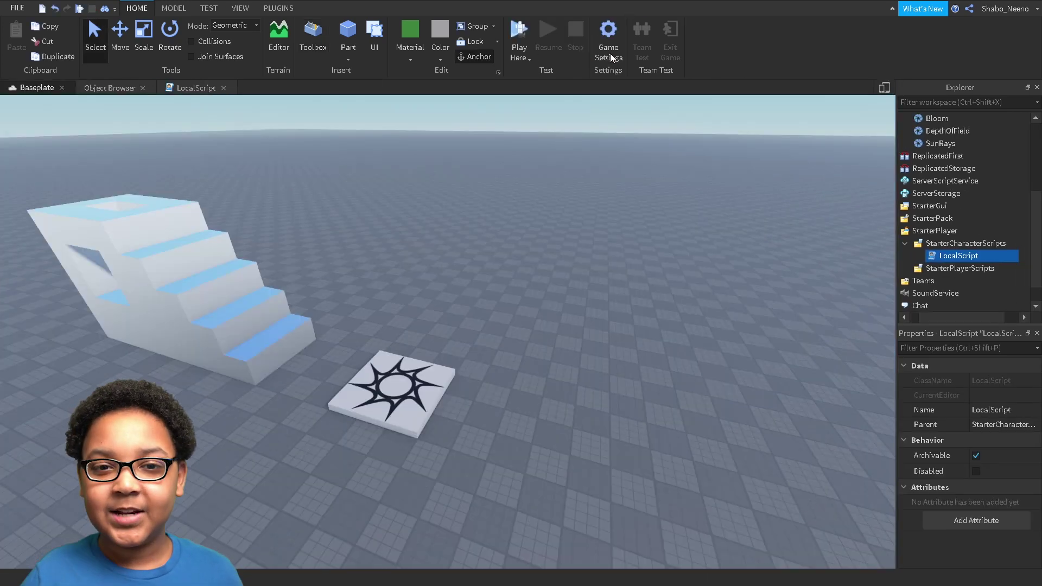